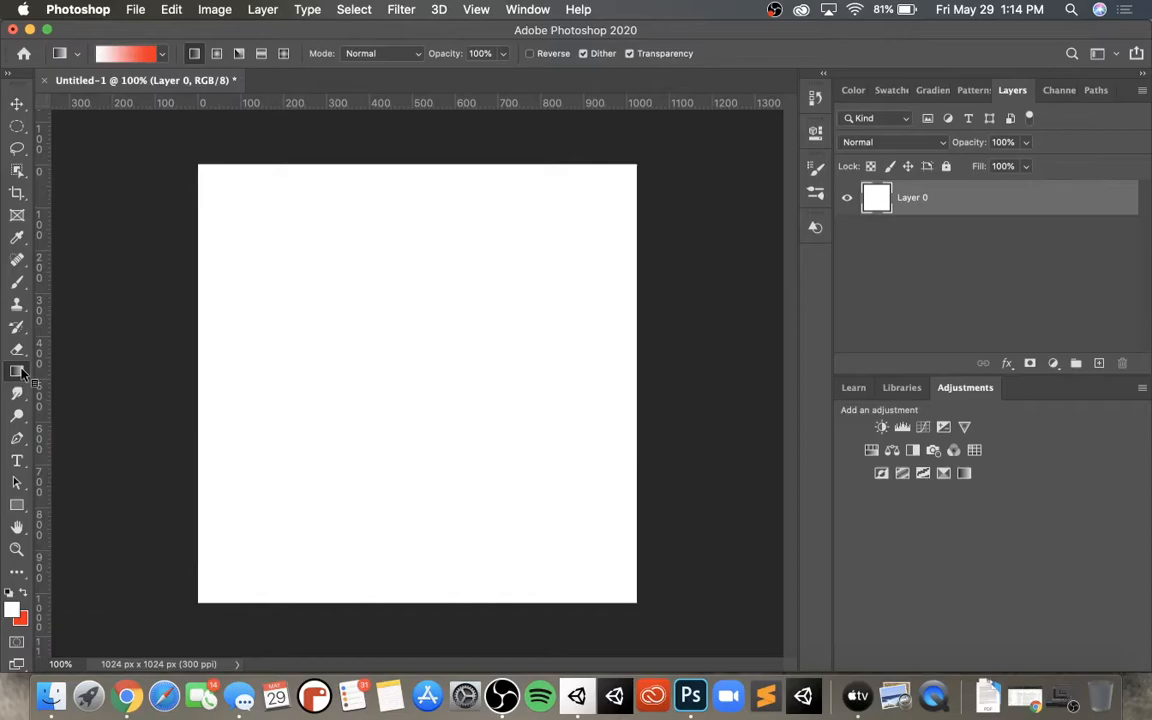
# - Fill the blank canvas with a white-to-red linear gradient running diagonally from the upper-left to the lower-right corner, using the Gradient tool
pyautogui.click(17, 372)
pyautogui.click(95, 386)
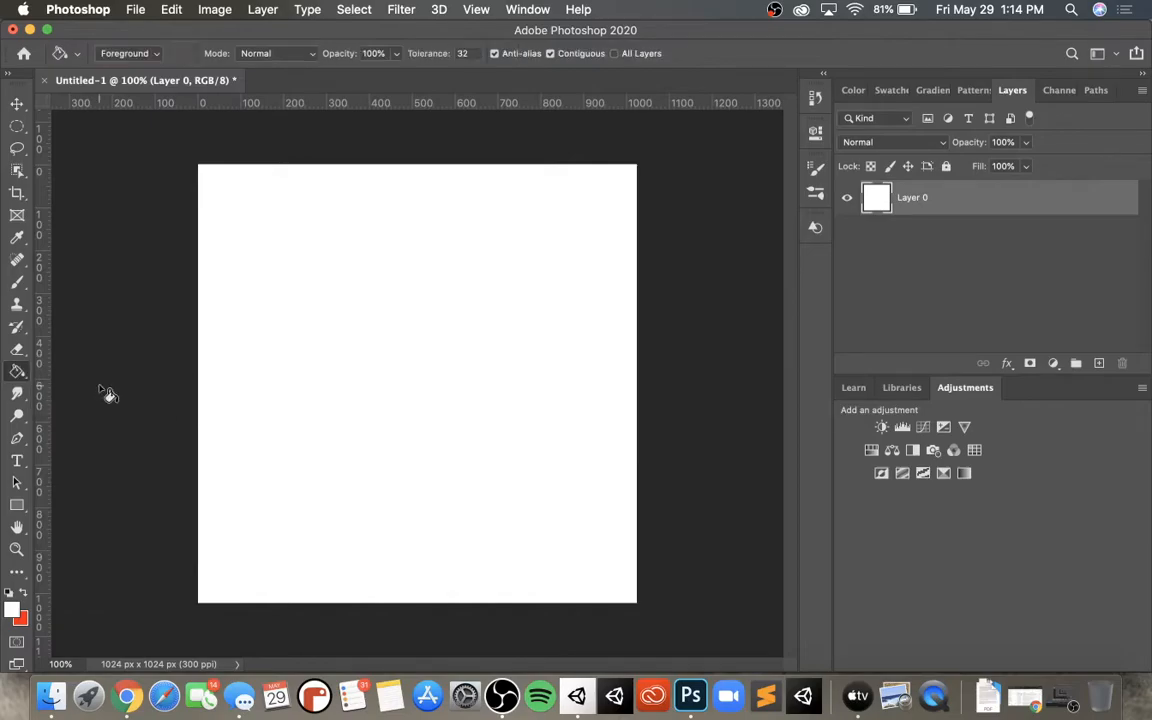
pyautogui.click(14, 372)
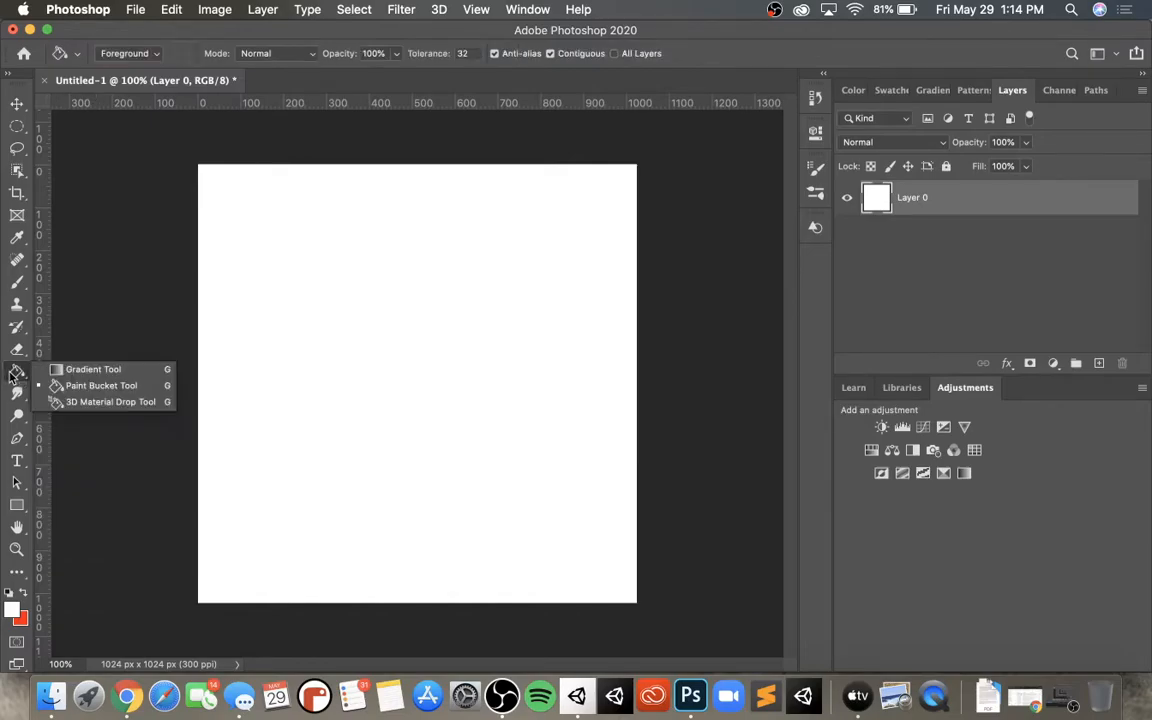
pyautogui.click(92, 369)
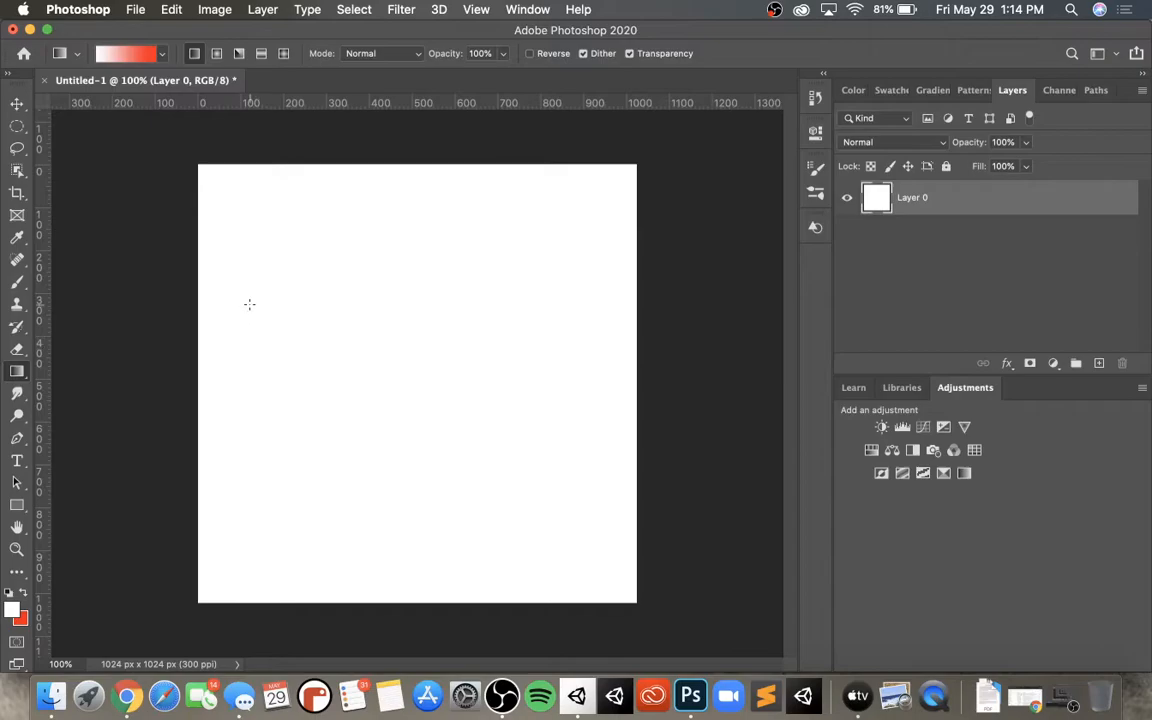
pyautogui.moveTo(206, 181); pyautogui.dragTo(608, 521)
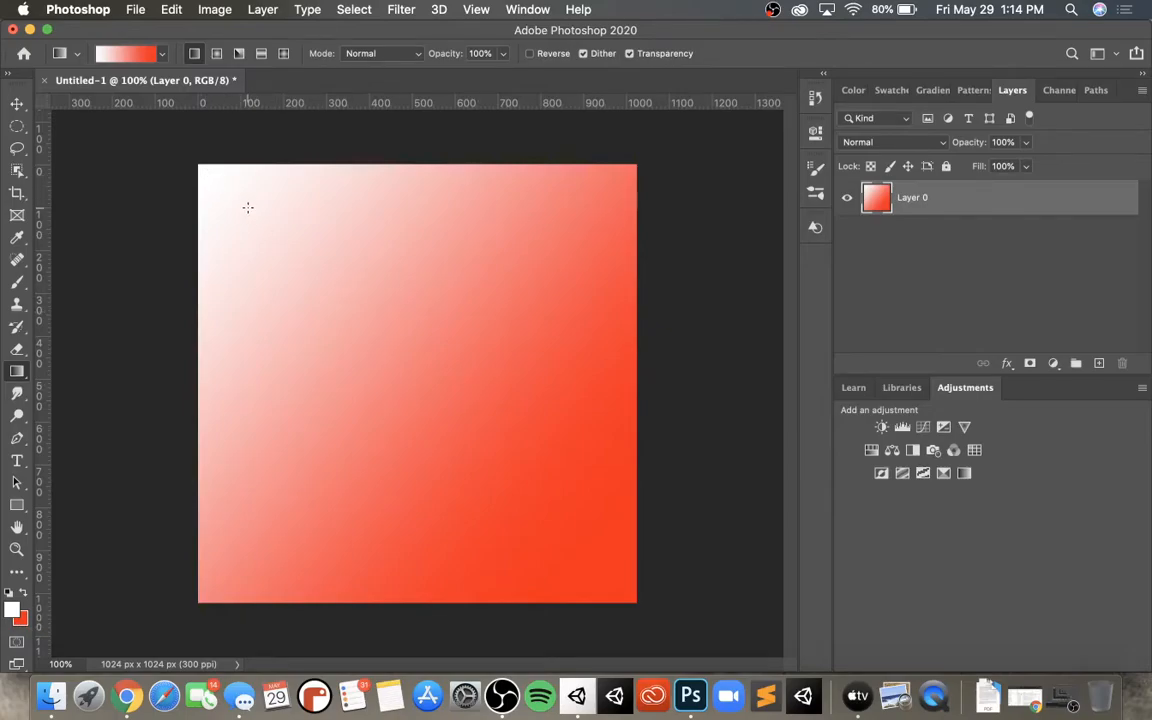
# - Redraw the white-to-red linear gradient with different lengths, ending with a short diagonal transition near the canvas's upper-left corner
pyautogui.moveTo(248, 207); pyautogui.dragTo(697, 557)
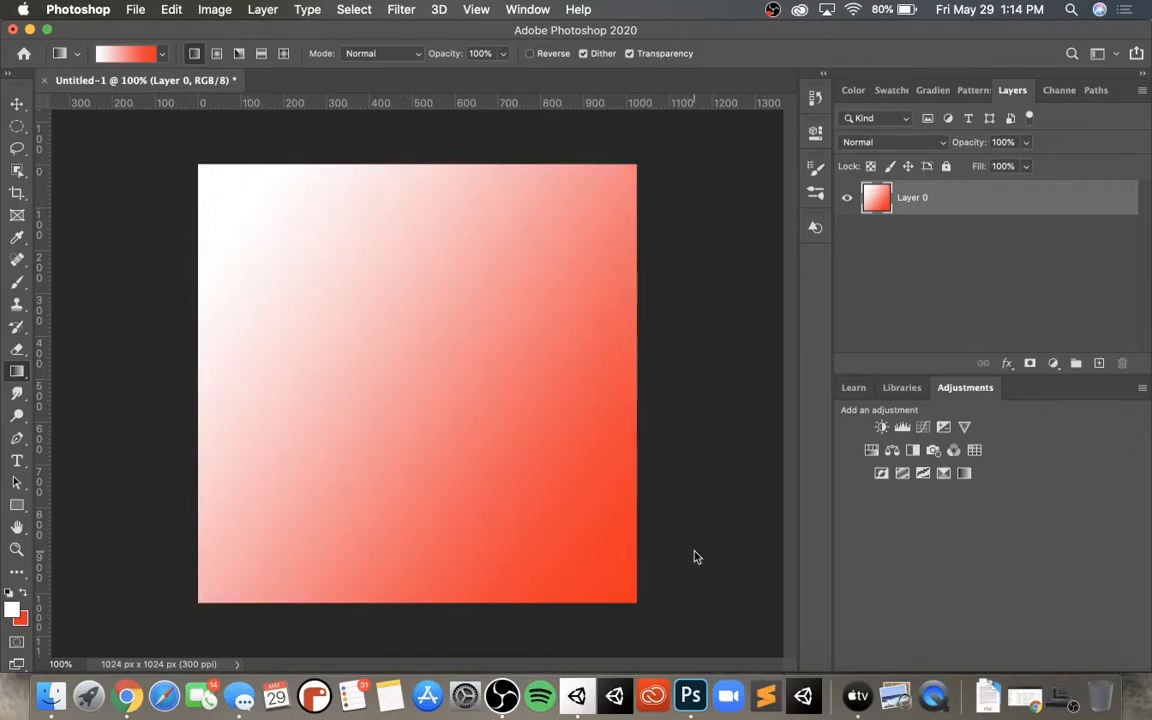
pyautogui.moveTo(244, 203); pyautogui.dragTo(734, 616)
pyautogui.moveTo(244, 212); pyautogui.dragTo(319, 312)
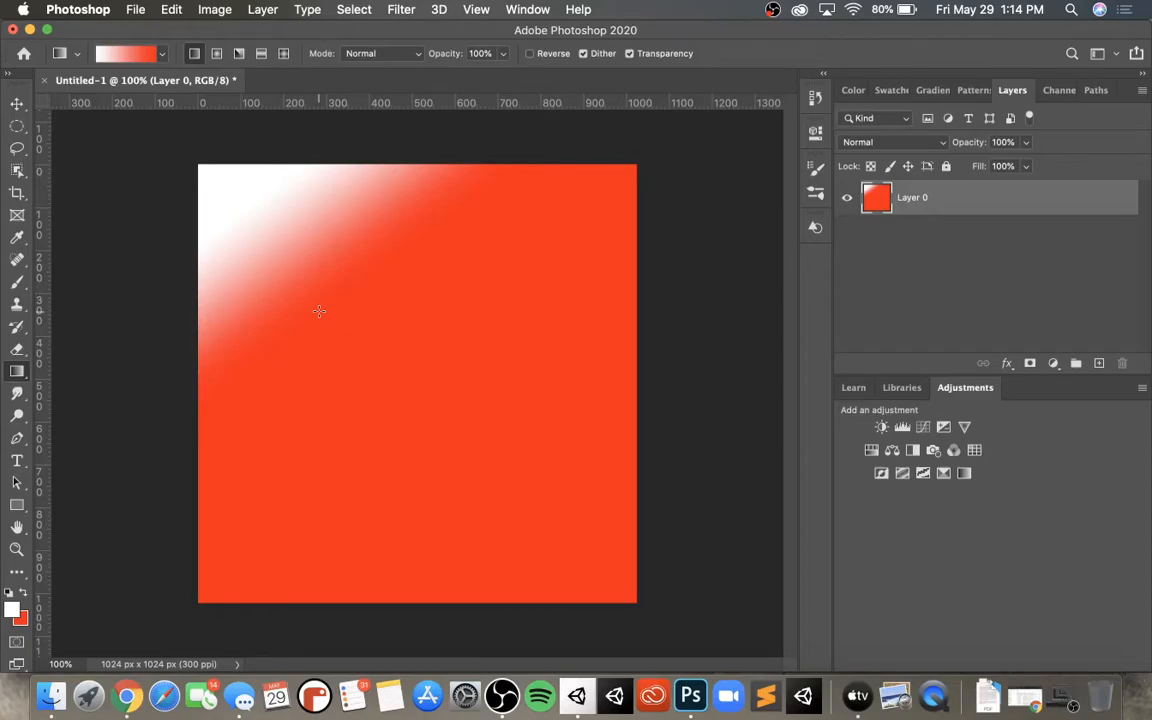
pyautogui.moveTo(242, 201); pyautogui.dragTo(318, 291)
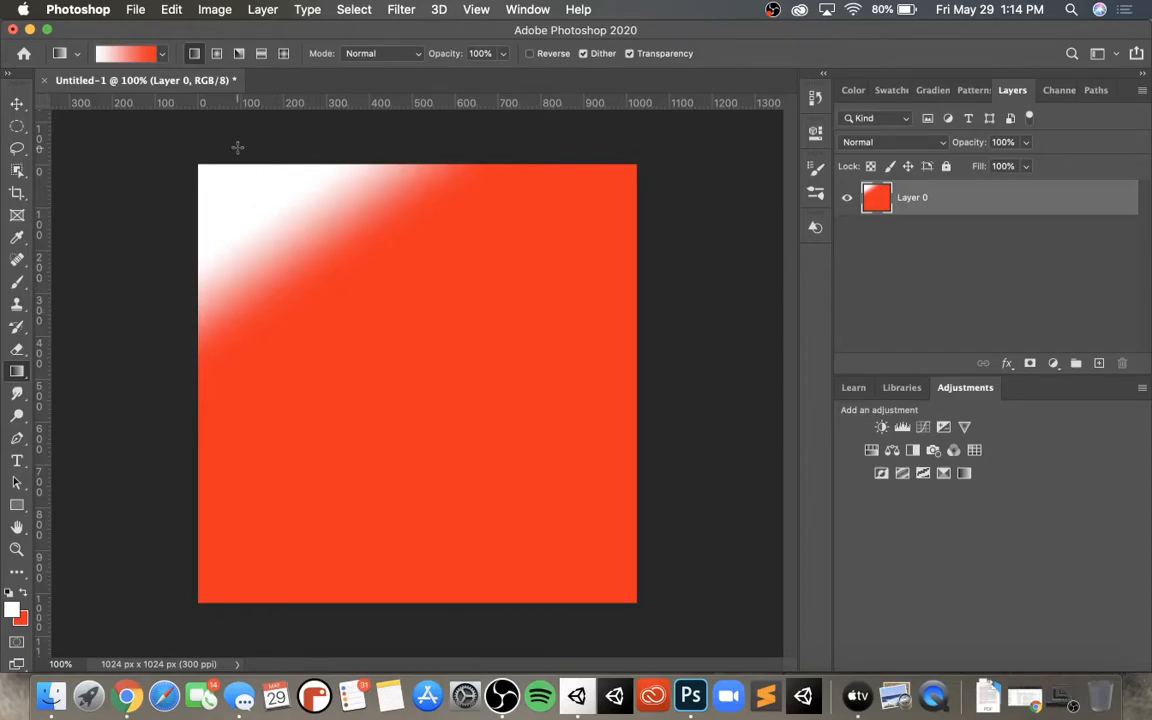
# - Fill the canvas diagonally with the banded light-blue gradient preset, third in the Blues group
pyautogui.click(161, 57)
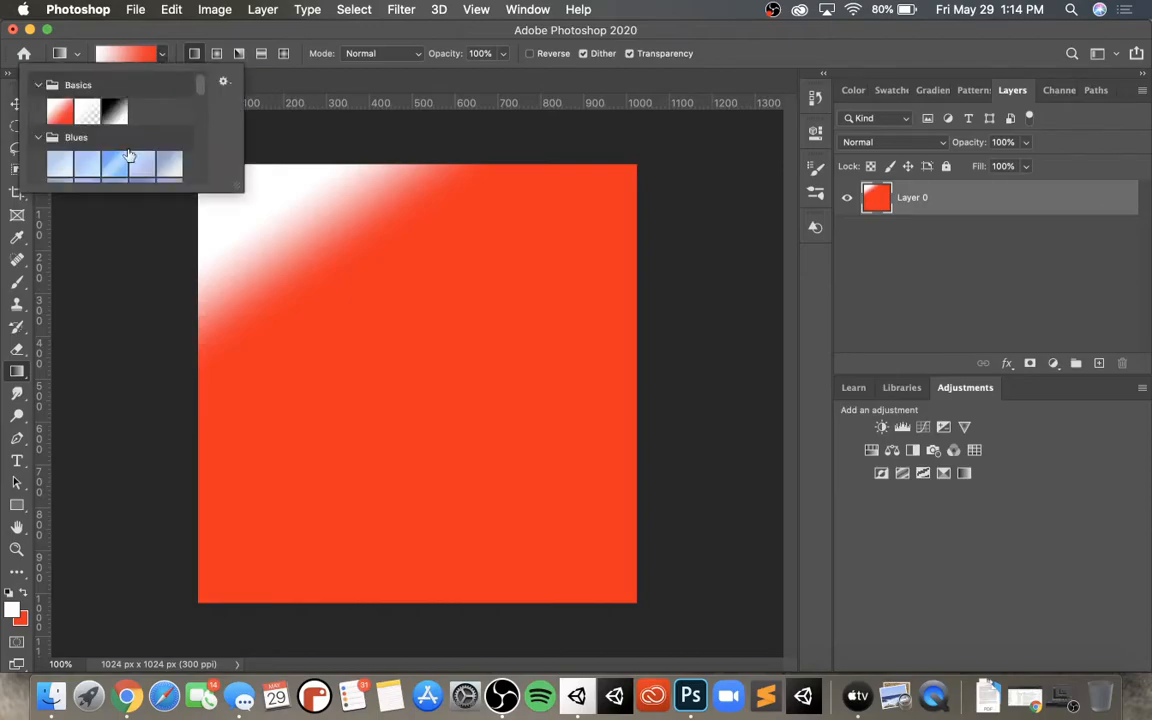
pyautogui.scroll(-3, 128, 155)
pyautogui.scroll(1, 128, 155)
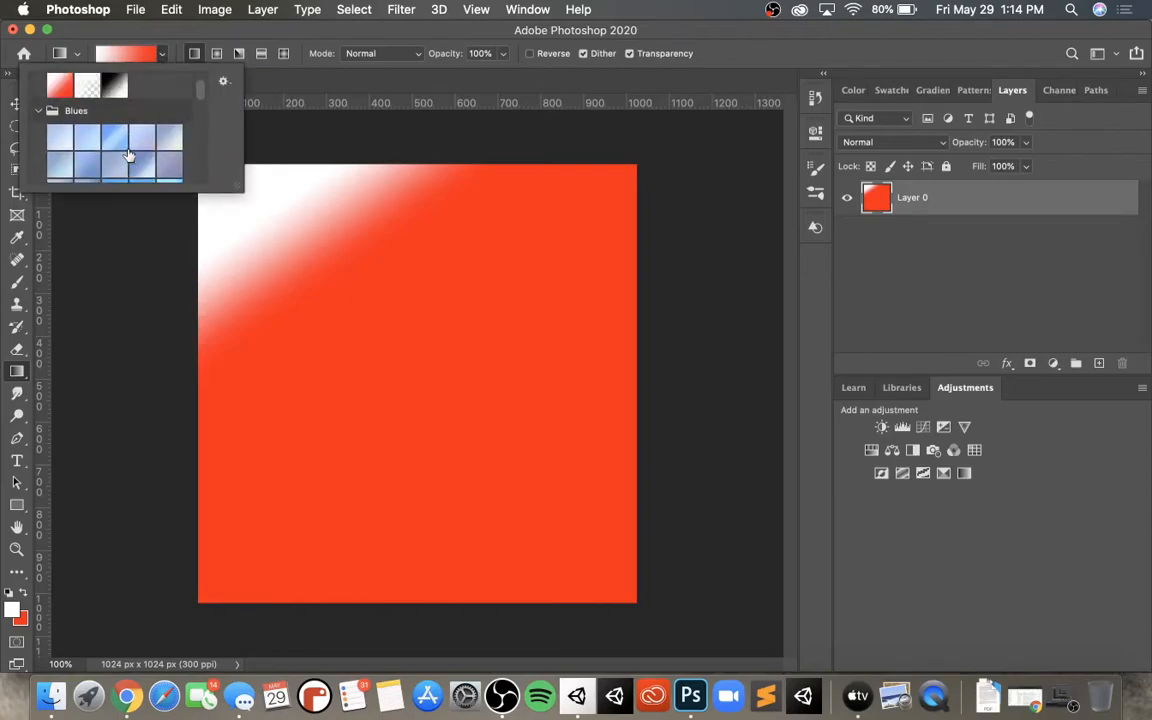
pyautogui.click(128, 152)
pyautogui.click(157, 38)
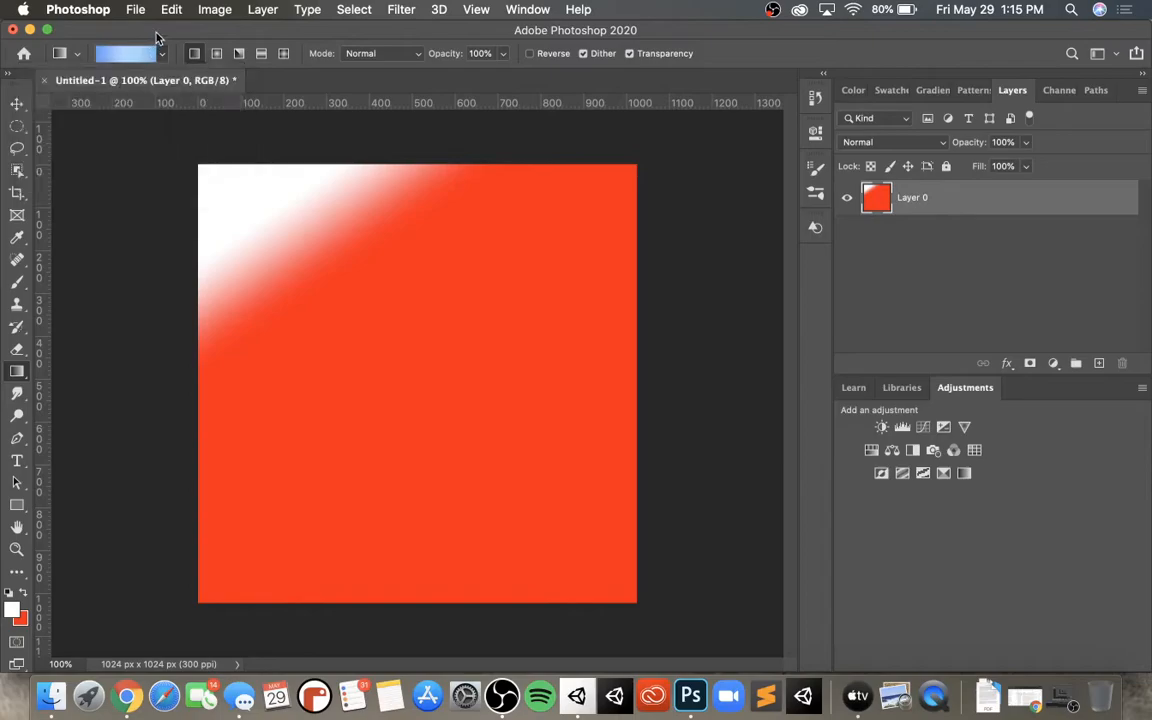
pyautogui.click(161, 53)
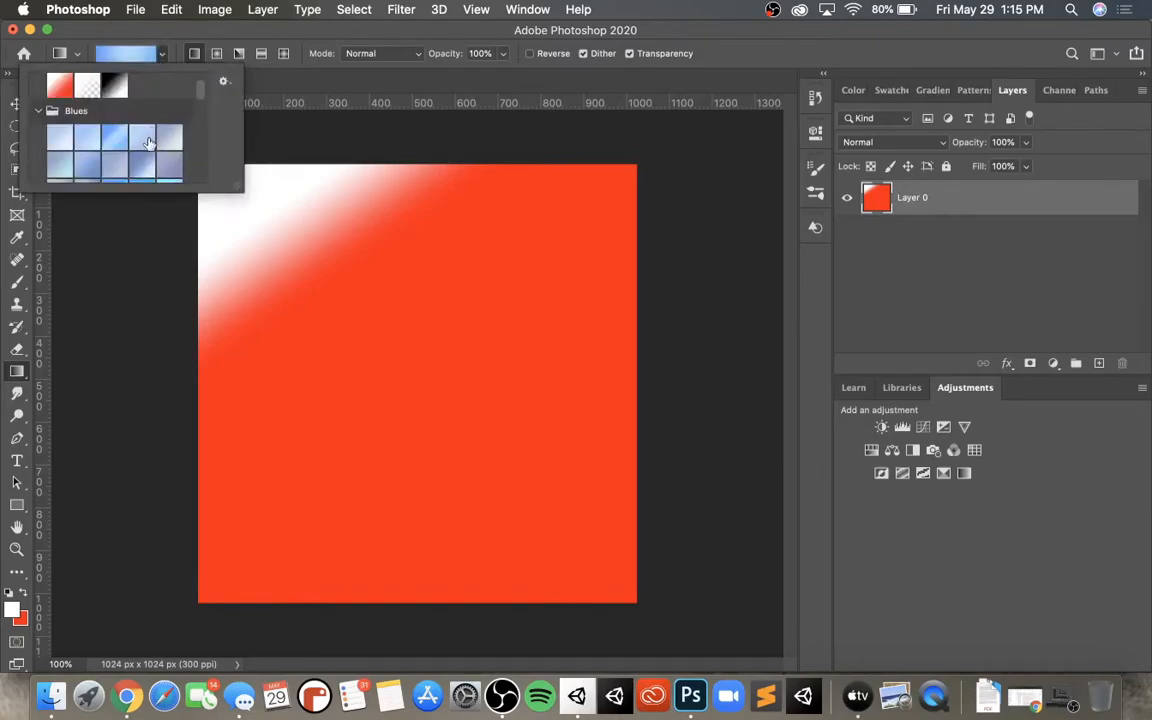
pyautogui.scroll(2, 148, 142)
pyautogui.click(172, 54)
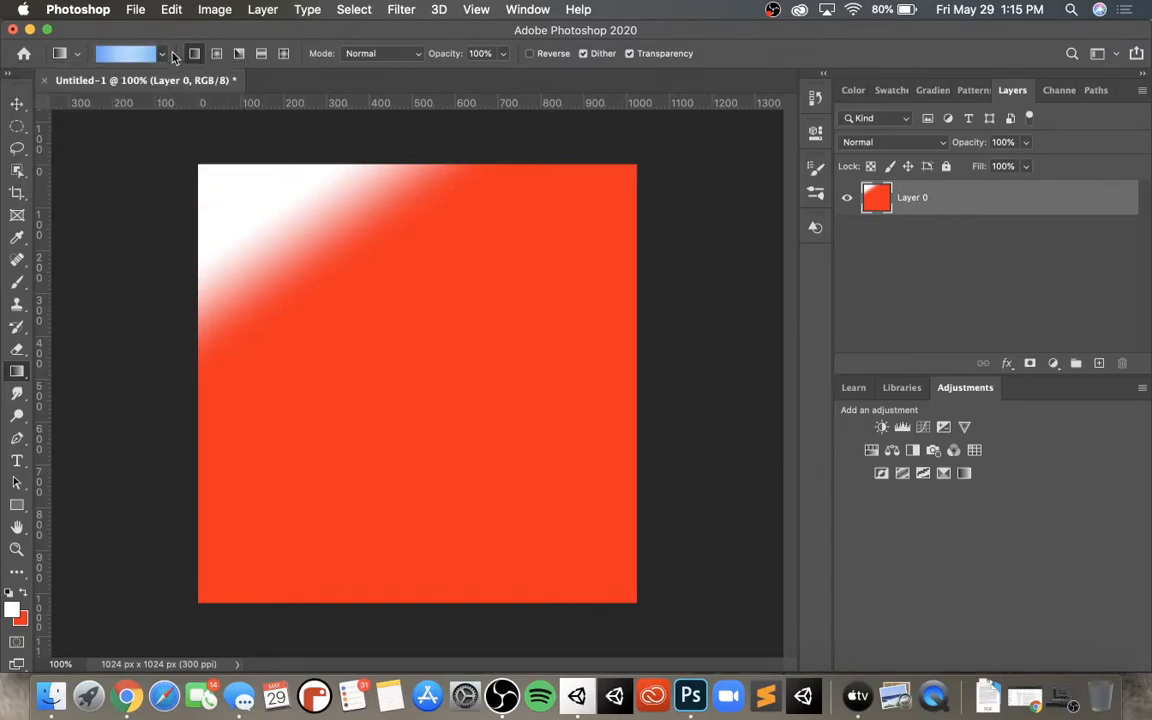
pyautogui.moveTo(244, 249); pyautogui.dragTo(462, 470)
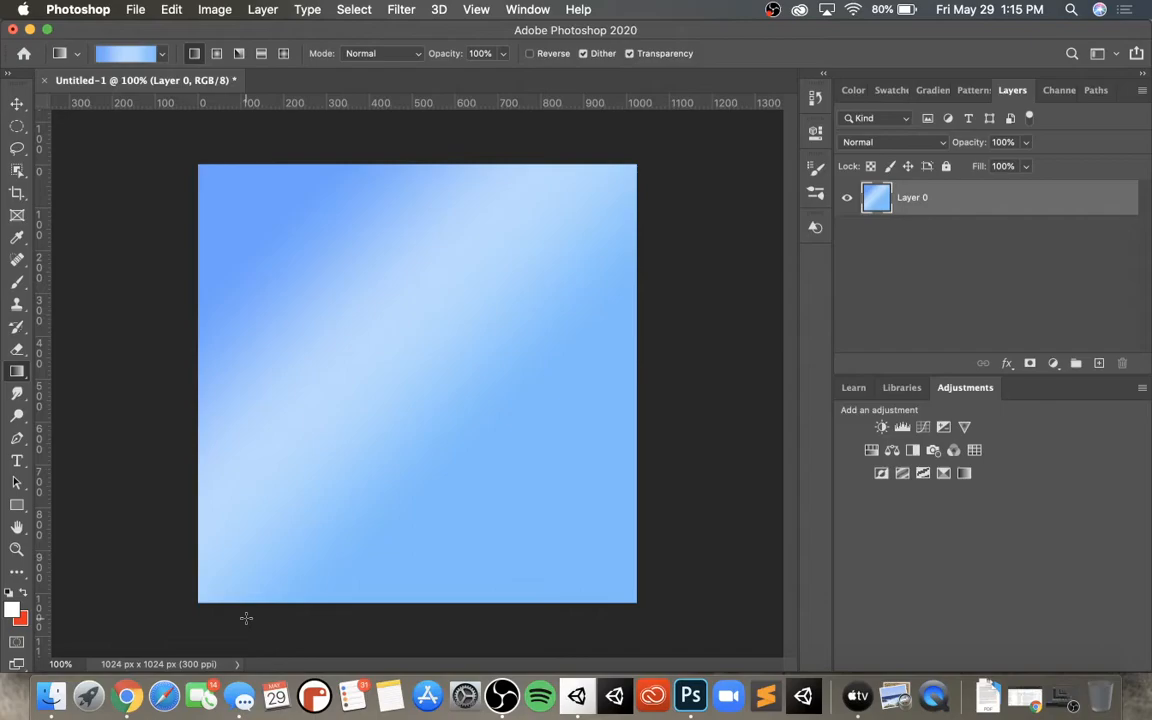
# - Refill the canvas diagonally with the white-to-red Foreground to Background preset from the Basics group, varying the gradient's start and length
pyautogui.click(163, 54)
pyautogui.click(60, 112)
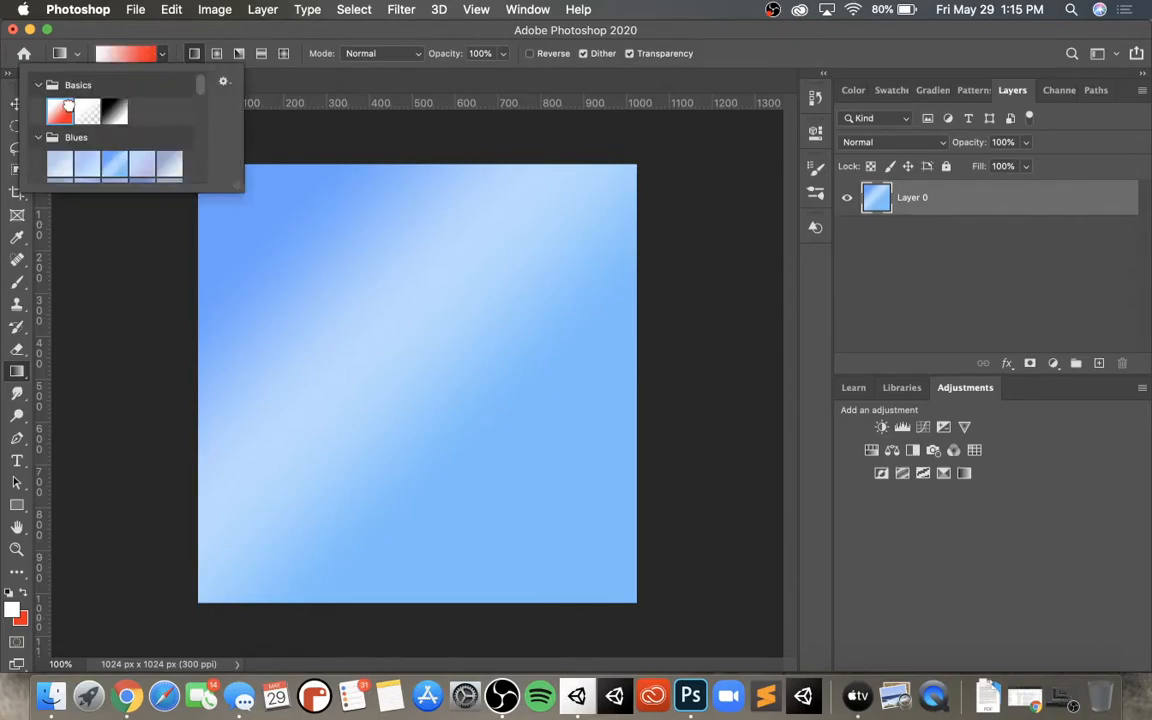
pyautogui.click(164, 50)
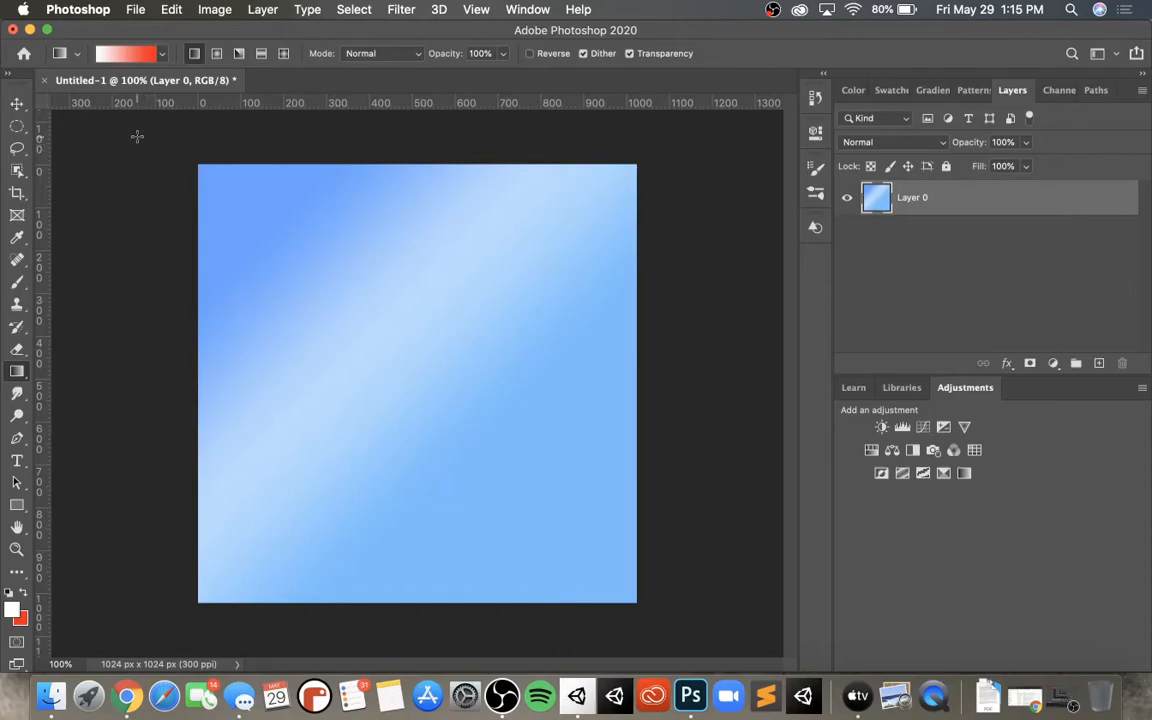
pyautogui.moveTo(137, 137); pyautogui.dragTo(718, 593)
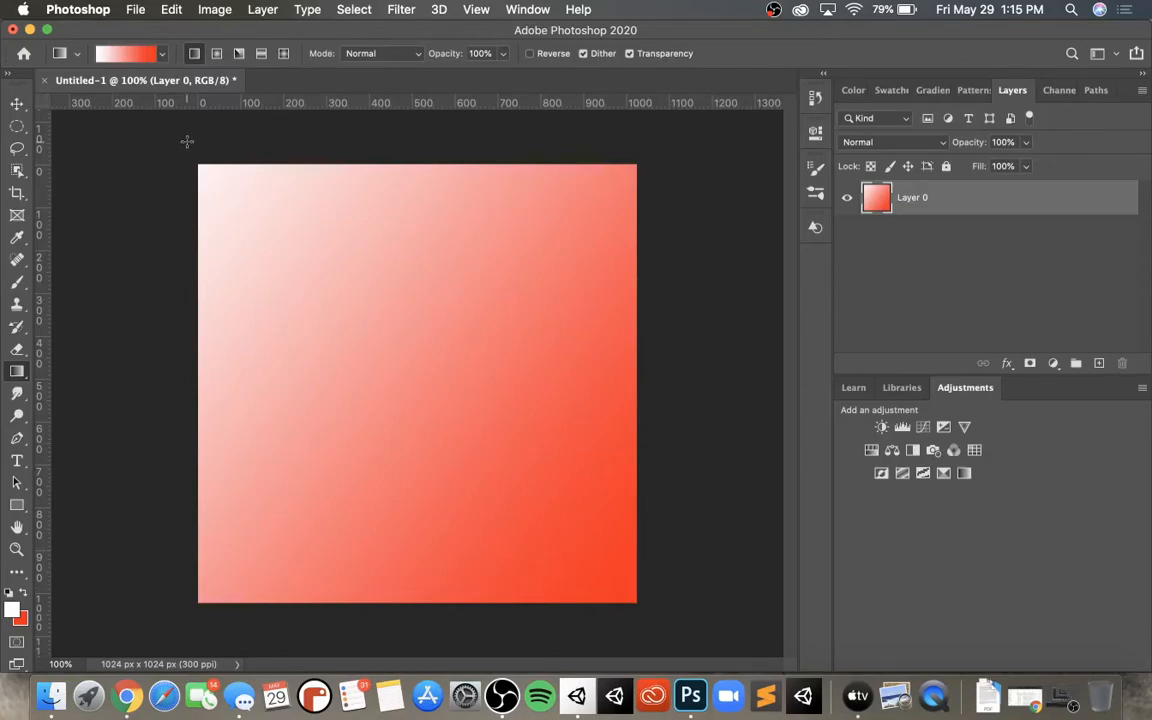
pyautogui.moveTo(134, 140); pyautogui.dragTo(740, 586)
pyautogui.moveTo(316, 213); pyautogui.dragTo(722, 607)
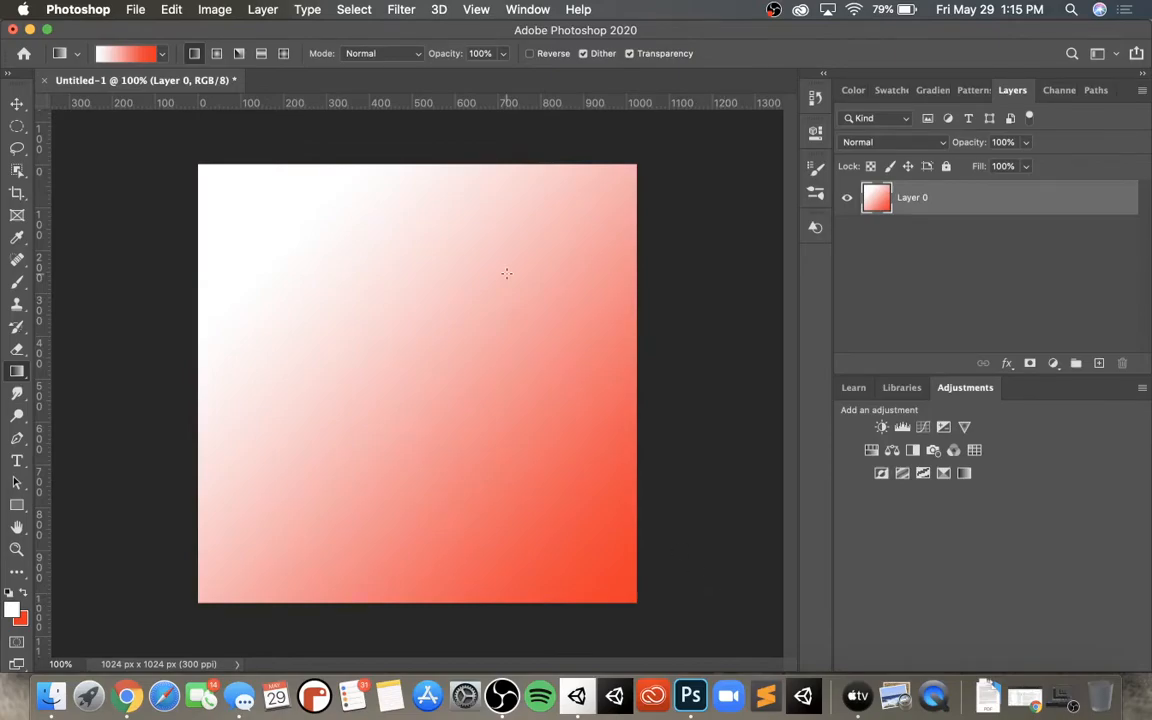
# - Fill the canvas with a white-to-red radial gradient spreading outward from near the canvas centre
pyautogui.click(220, 56)
pyautogui.click(193, 56)
pyautogui.click(217, 55)
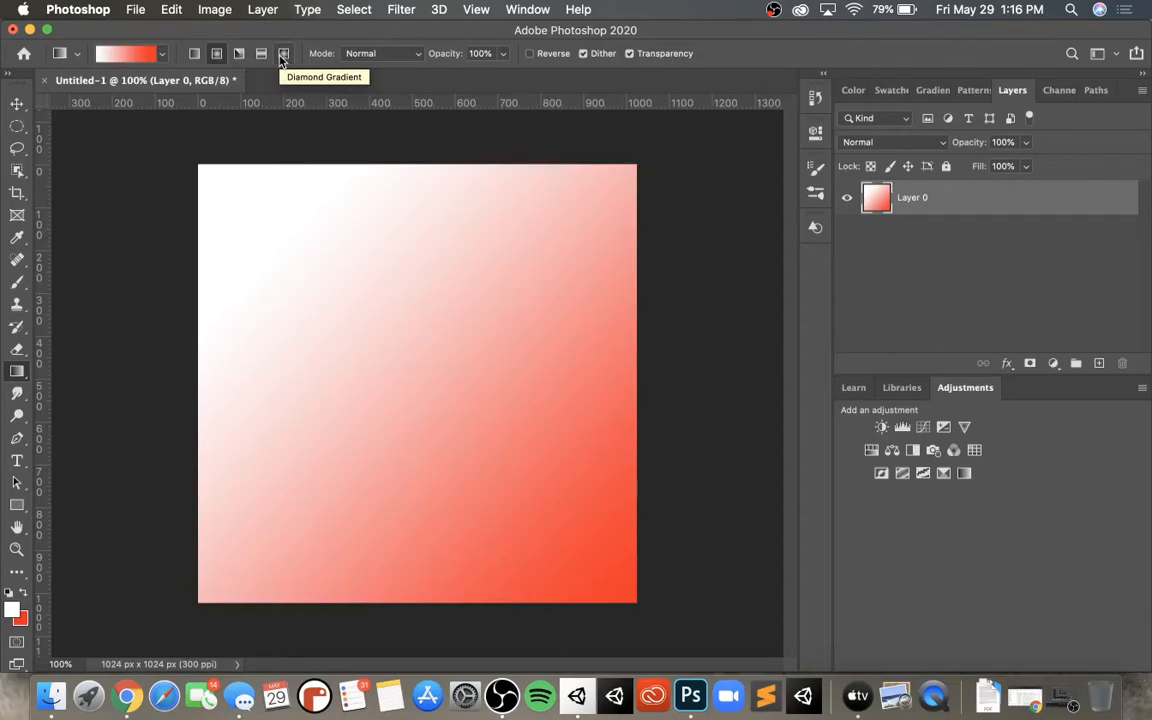
pyautogui.moveTo(297, 236); pyautogui.dragTo(428, 455)
pyautogui.moveTo(391, 362); pyautogui.dragTo(566, 556)
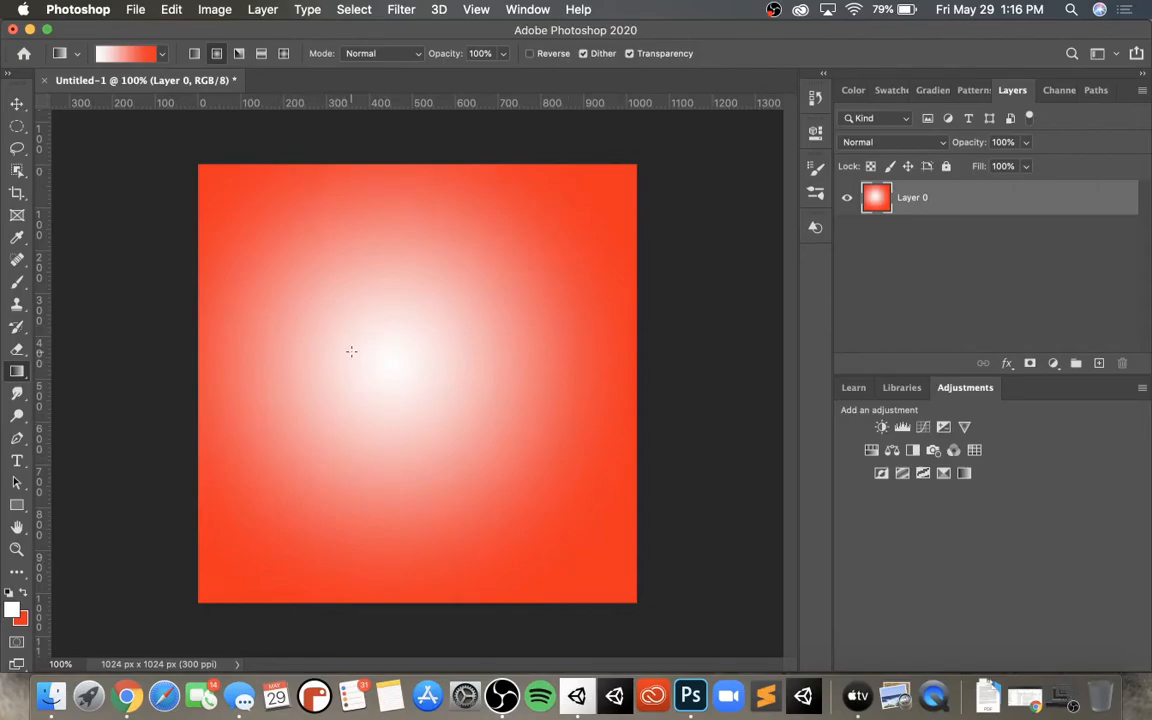
# - Apply angle gradients across the canvas from several start points, ending with one running from the upper right toward the centre
pyautogui.click(239, 53)
pyautogui.moveTo(272, 263); pyautogui.dragTo(486, 503)
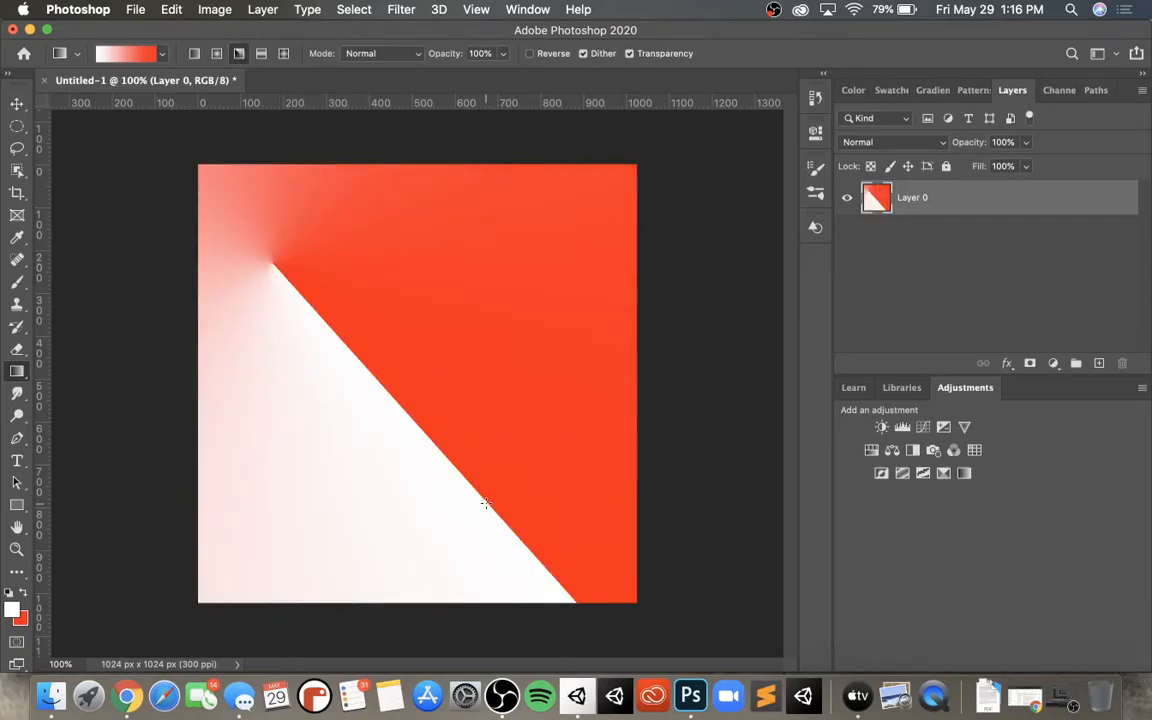
pyautogui.moveTo(630, 265); pyautogui.dragTo(375, 499)
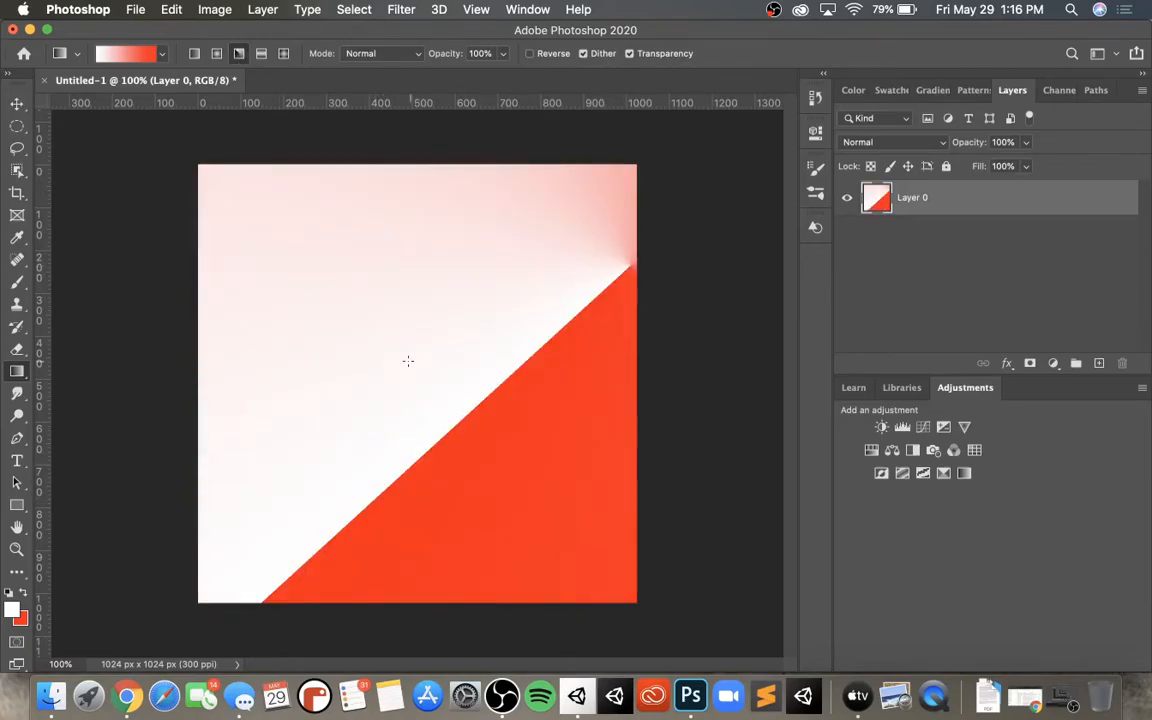
pyautogui.moveTo(293, 273); pyautogui.dragTo(530, 472)
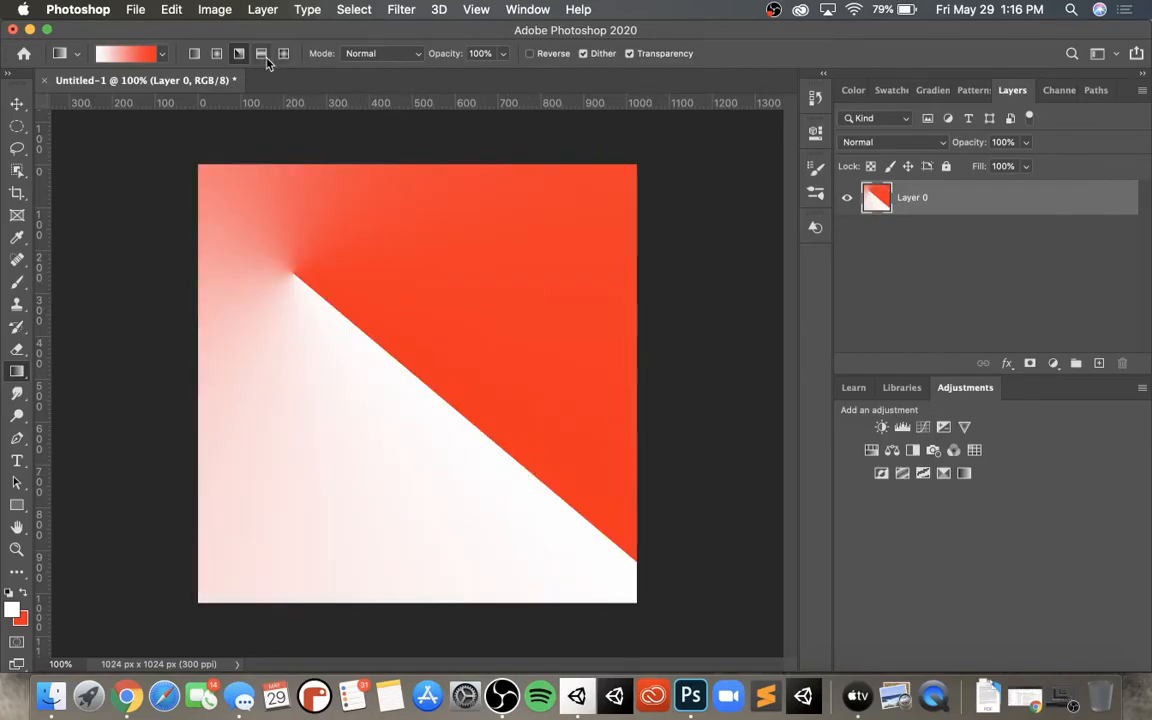
pyautogui.click(239, 53)
pyautogui.moveTo(296, 262); pyautogui.dragTo(519, 538)
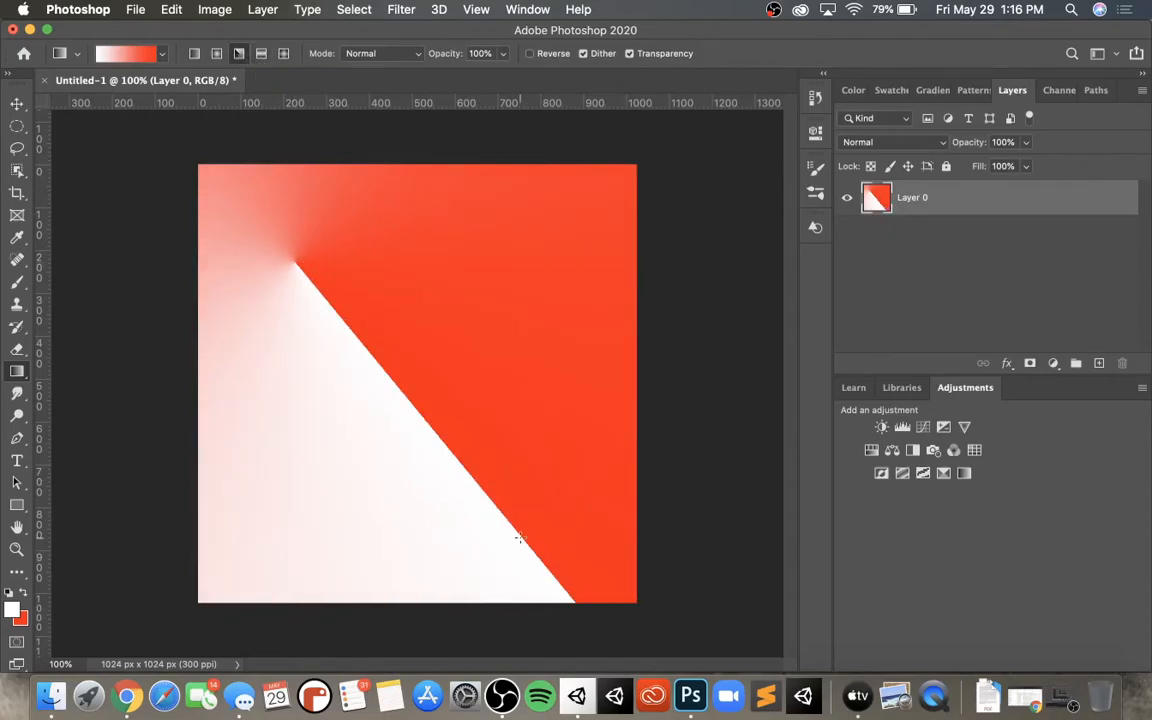
pyautogui.moveTo(524, 261); pyautogui.dragTo(416, 443)
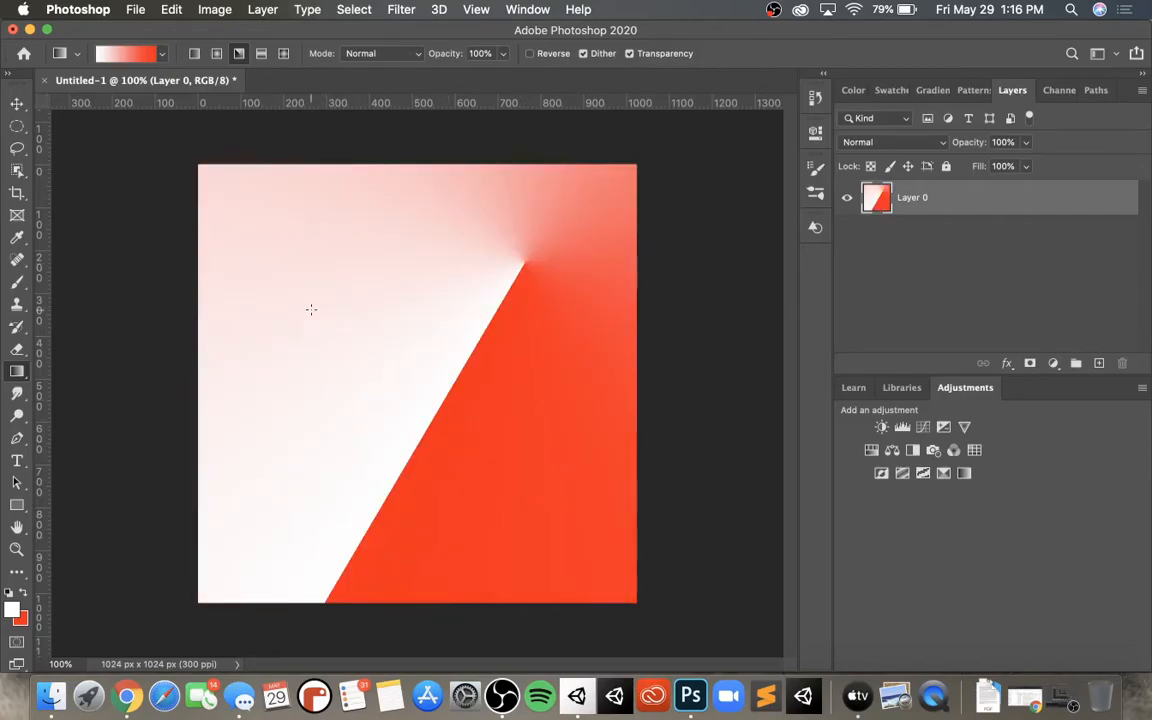
# - Apply white-to-red reflected gradients to the canvas in several directions, from its upper part downward
pyautogui.click(261, 53)
pyautogui.moveTo(311, 278); pyautogui.dragTo(496, 460)
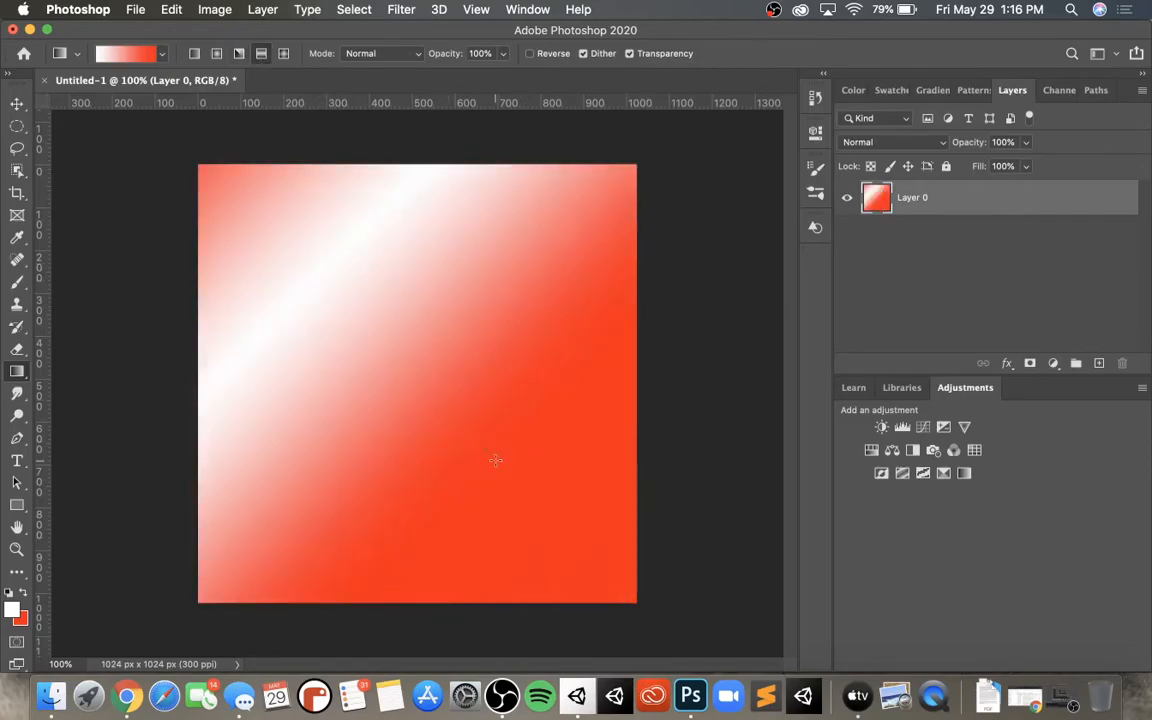
pyautogui.moveTo(391, 249); pyautogui.dragTo(526, 504)
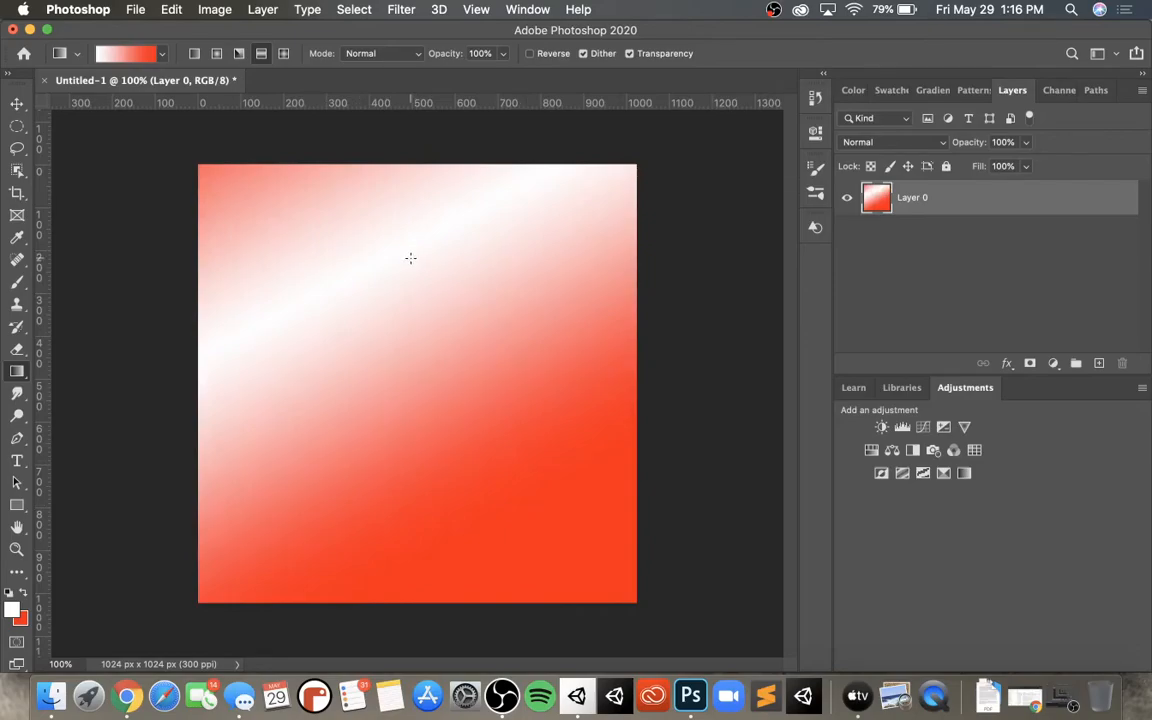
pyautogui.moveTo(367, 232); pyautogui.dragTo(370, 497)
pyautogui.moveTo(309, 211); pyautogui.dragTo(405, 448)
# - Fill the canvas with a white-to-red diamond gradient starting slightly above and left of the canvas centre
pyautogui.click(283, 53)
pyautogui.moveTo(293, 345); pyautogui.dragTo(545, 502)
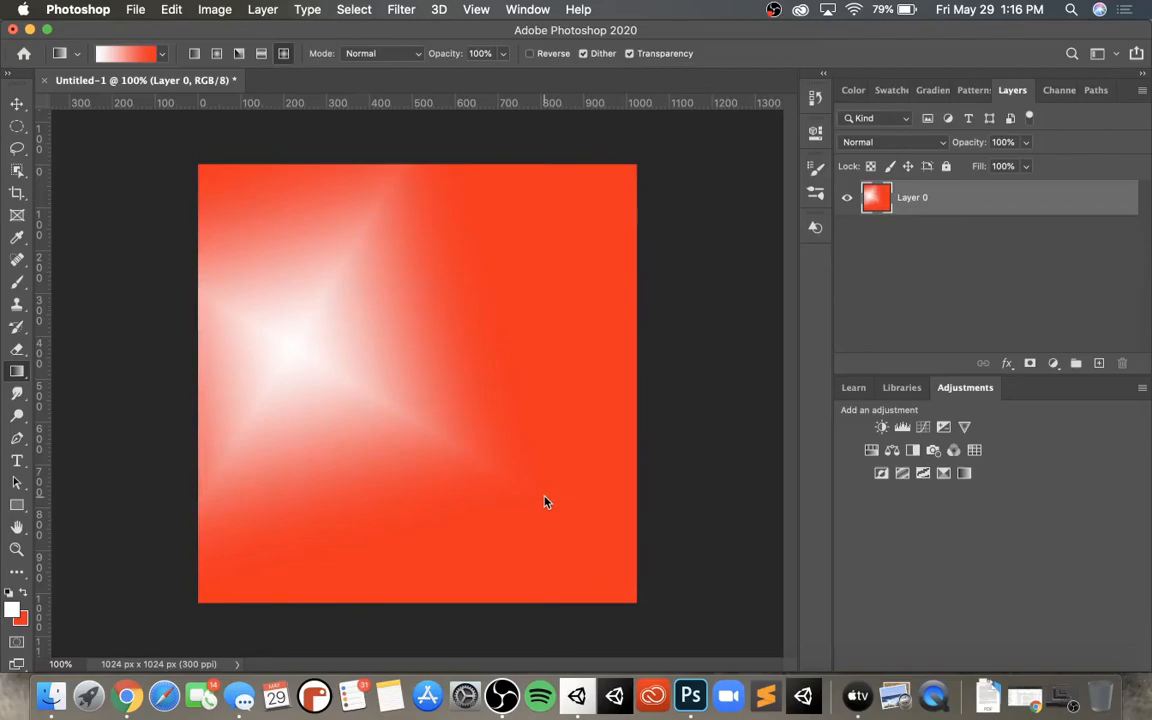
pyautogui.moveTo(379, 332); pyautogui.dragTo(549, 489)
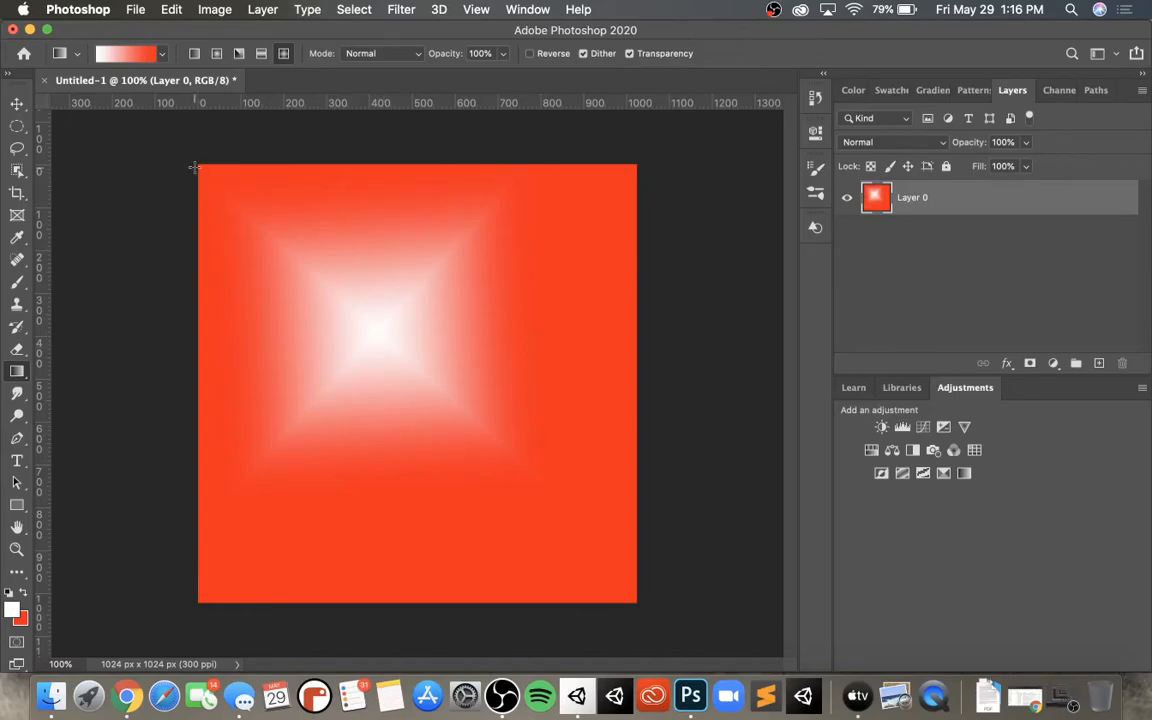
# - Switch to a linear gradient of the Noise type and fill the canvas with it diagonally from upper left to lower right
pyautogui.click(163, 55)
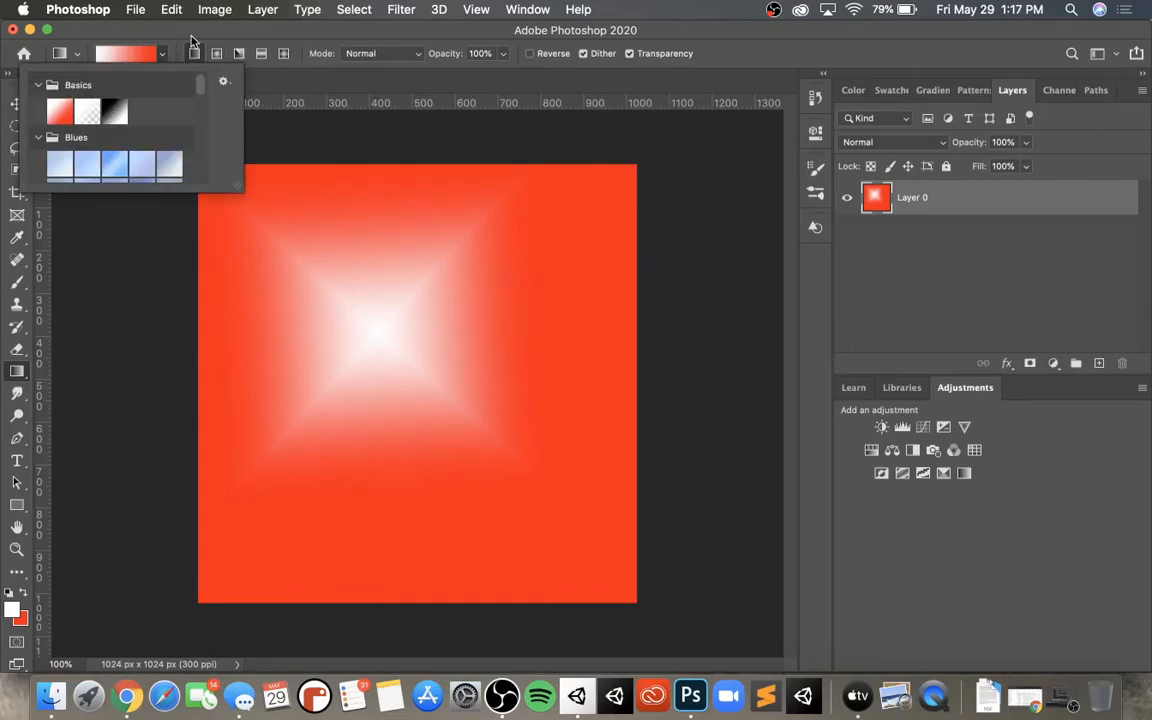
pyautogui.click(164, 32)
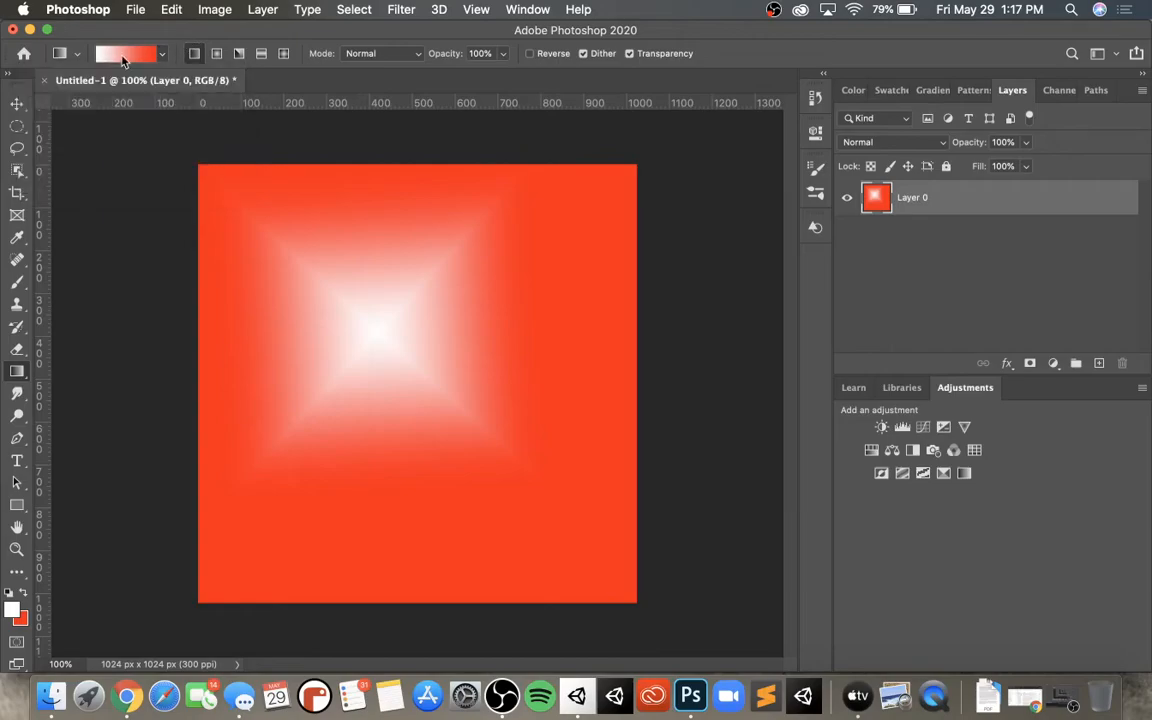
pyautogui.click(115, 55)
pyautogui.click(519, 333)
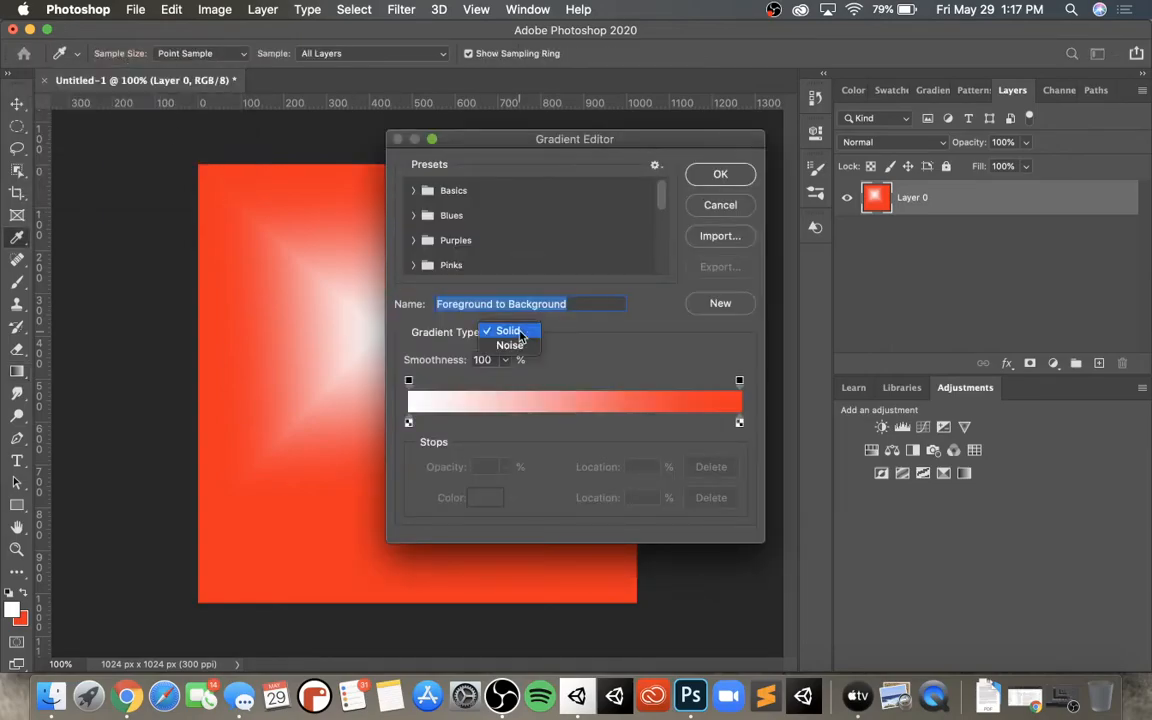
pyautogui.click(515, 351)
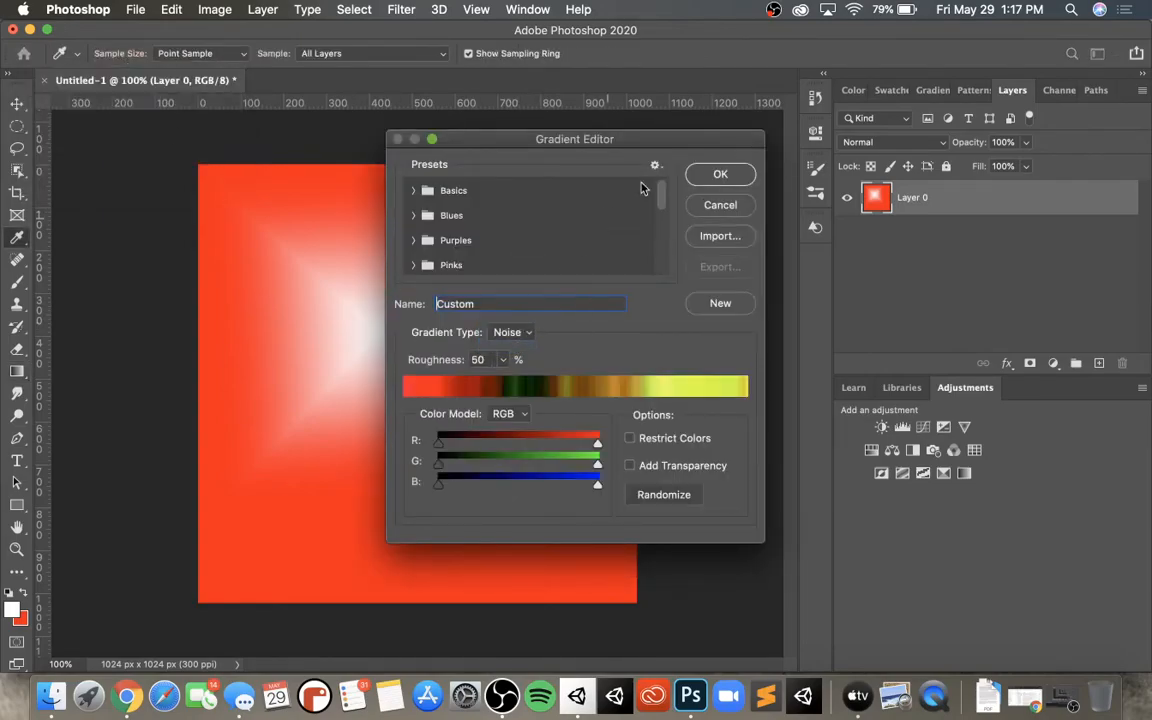
pyautogui.click(718, 175)
pyautogui.moveTo(231, 239)
pyautogui.mouseDown()
pyautogui.moveTo(386, 391)
pyautogui.moveTo(608, 573)
pyautogui.mouseUp()
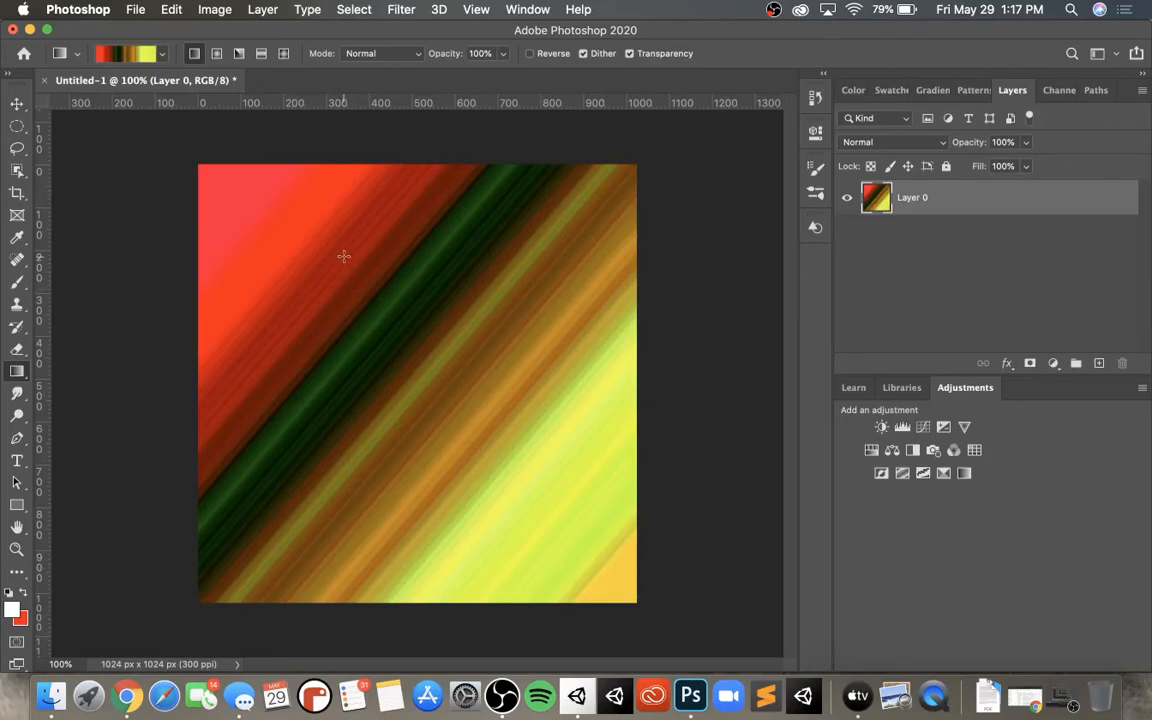
pyautogui.moveTo(343, 257); pyautogui.dragTo(560, 527)
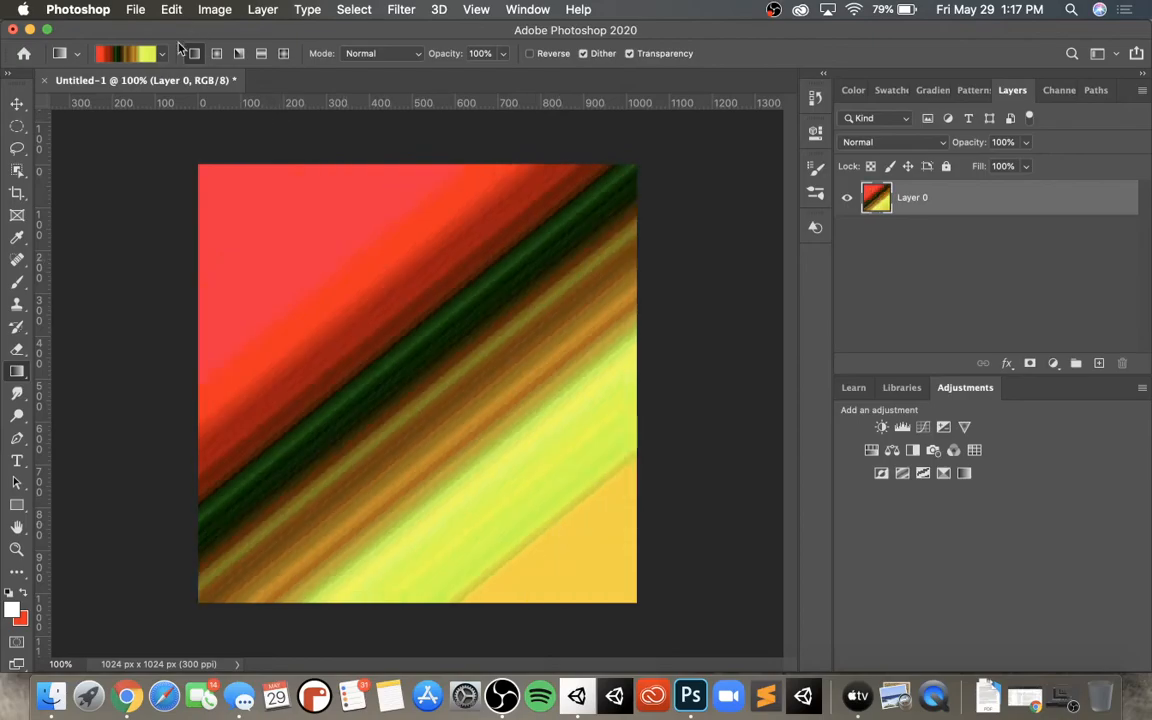
# - Set the noise gradient's roughness to 10% and fill the canvas with it diagonally from the upper left toward the lower right
pyautogui.click(142, 58)
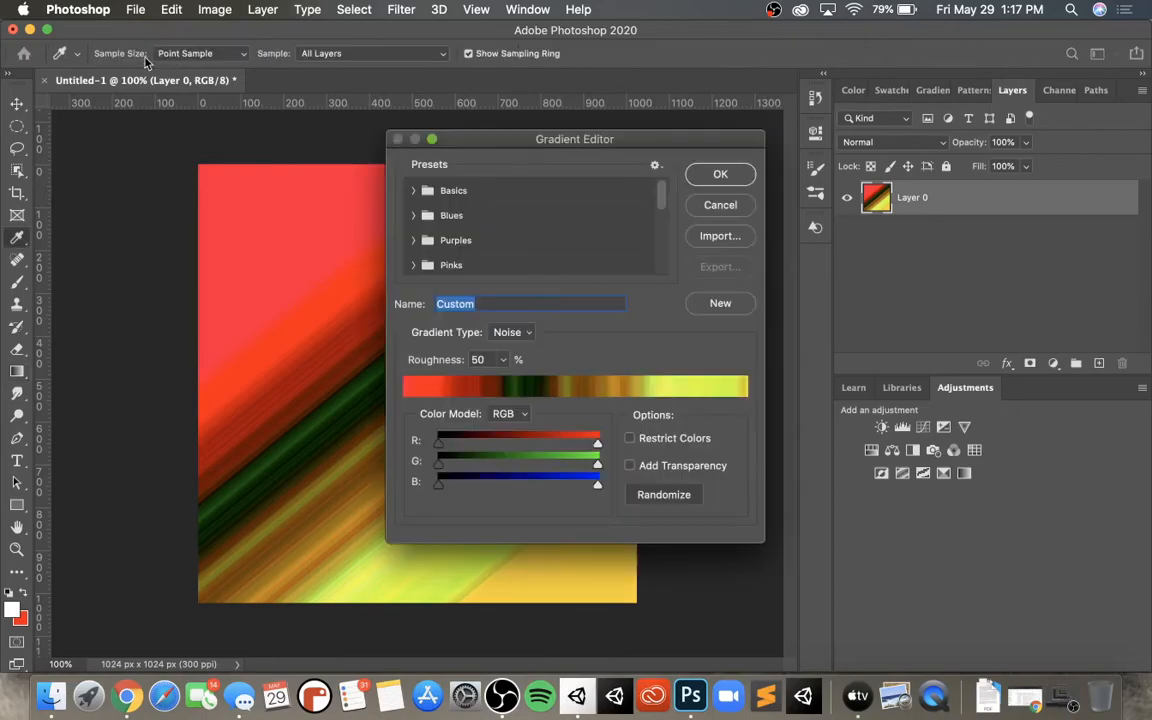
pyautogui.click(484, 360)
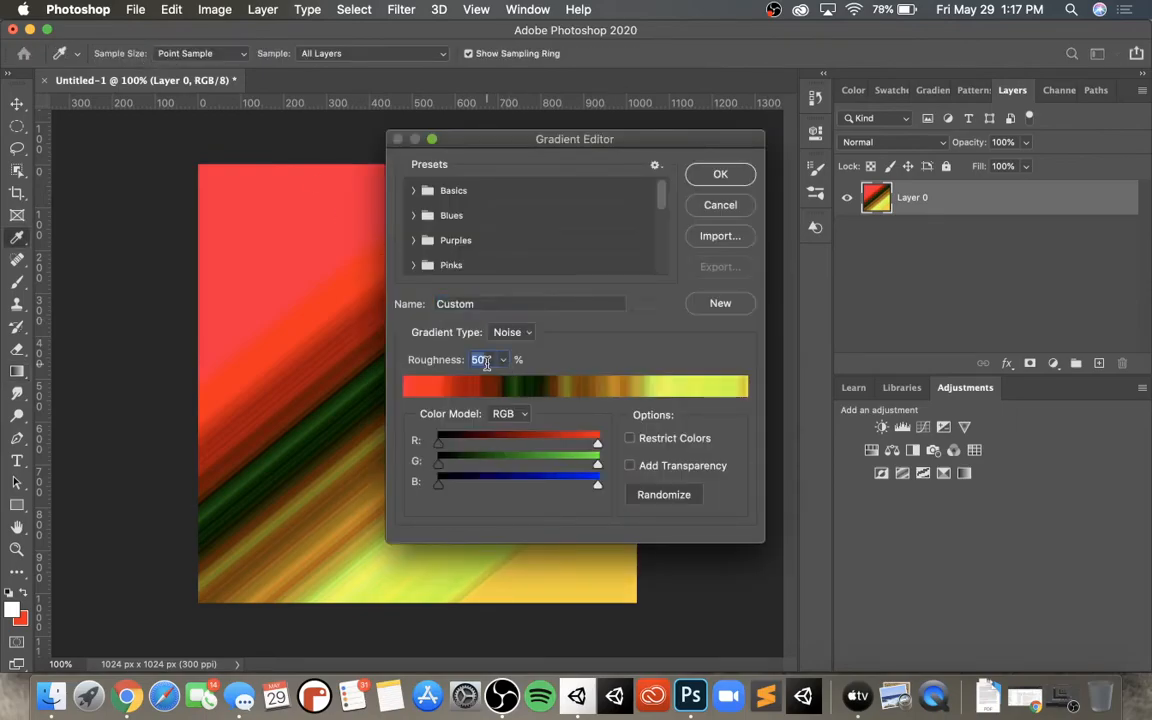
pyautogui.write('10')
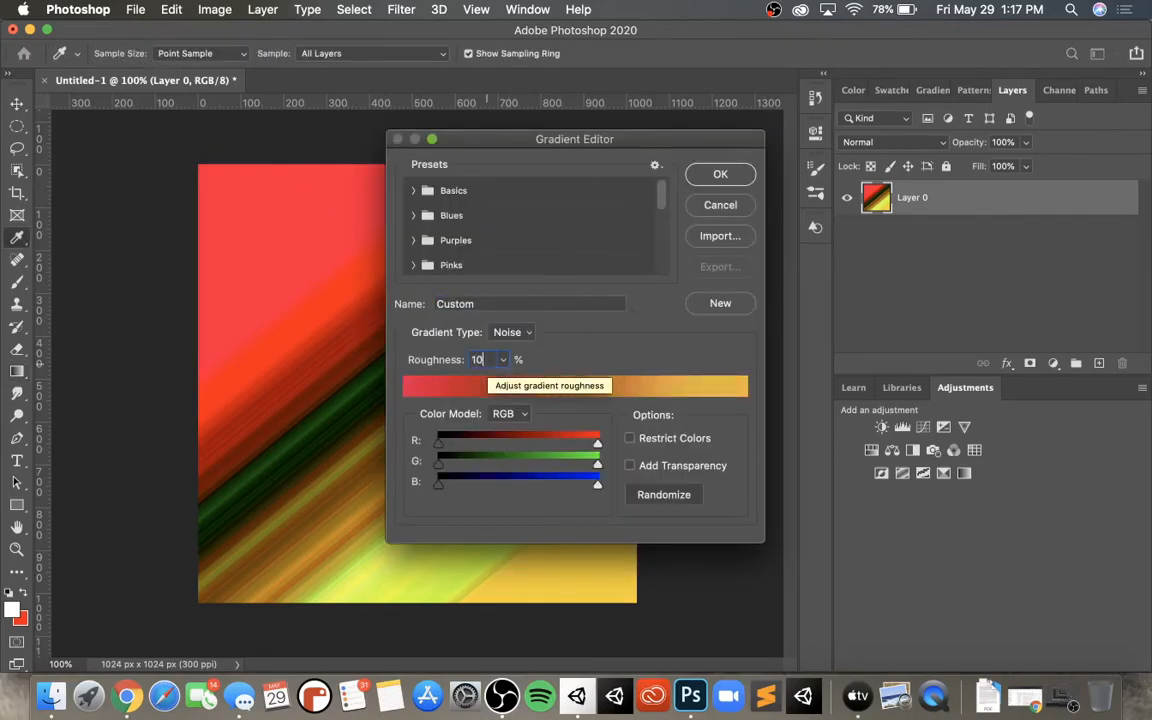
pyautogui.press('Return')
pyautogui.moveTo(235, 240); pyautogui.dragTo(450, 430)
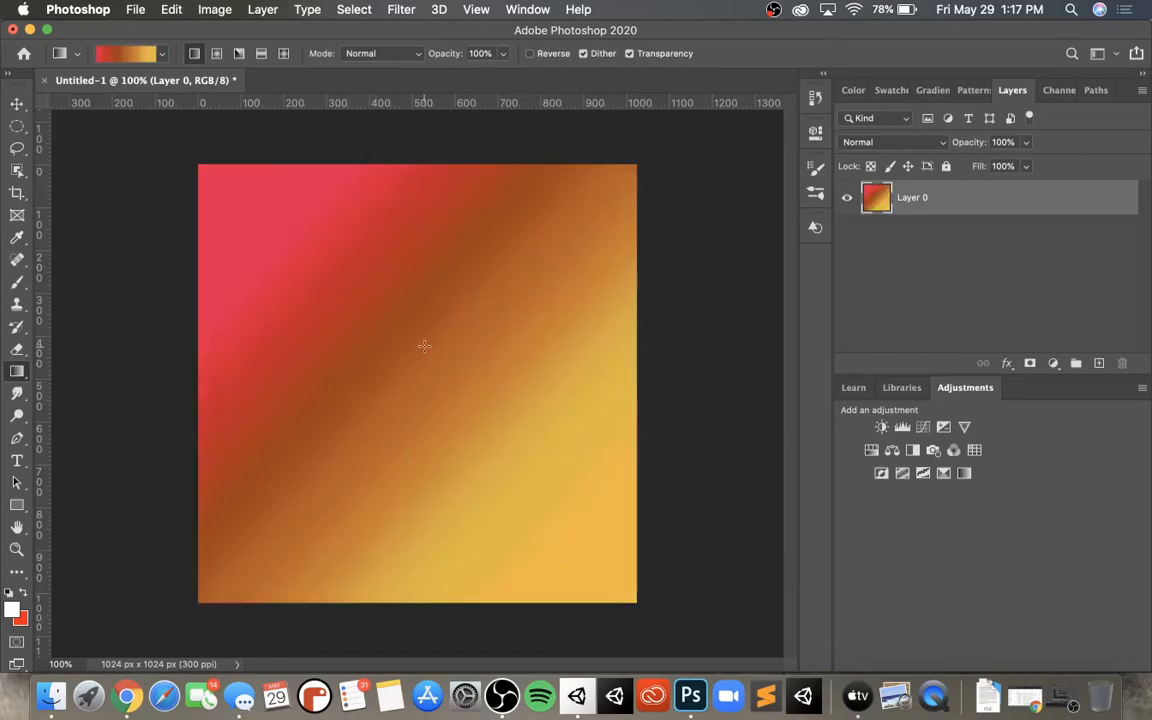
# - Set the noise gradient's roughness to 90% and apply it diagonally twice, ending with a shorter run from the canvas's upper left past its centre
pyautogui.click(113, 52)
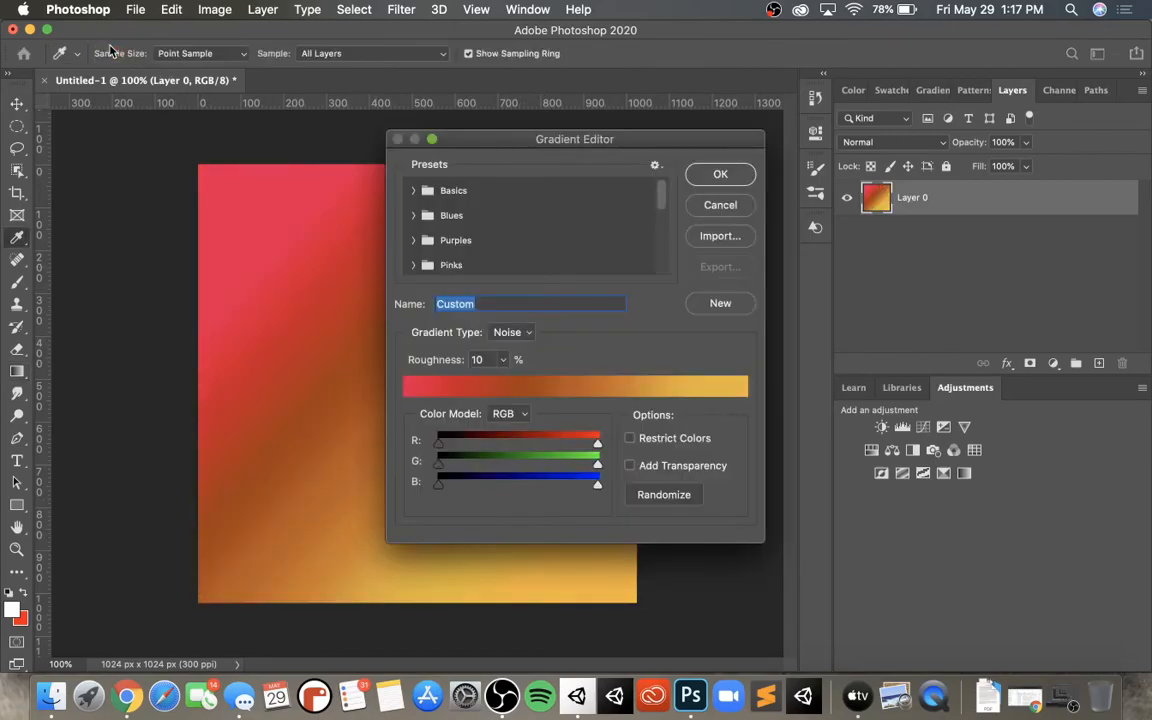
pyautogui.press('Tab')
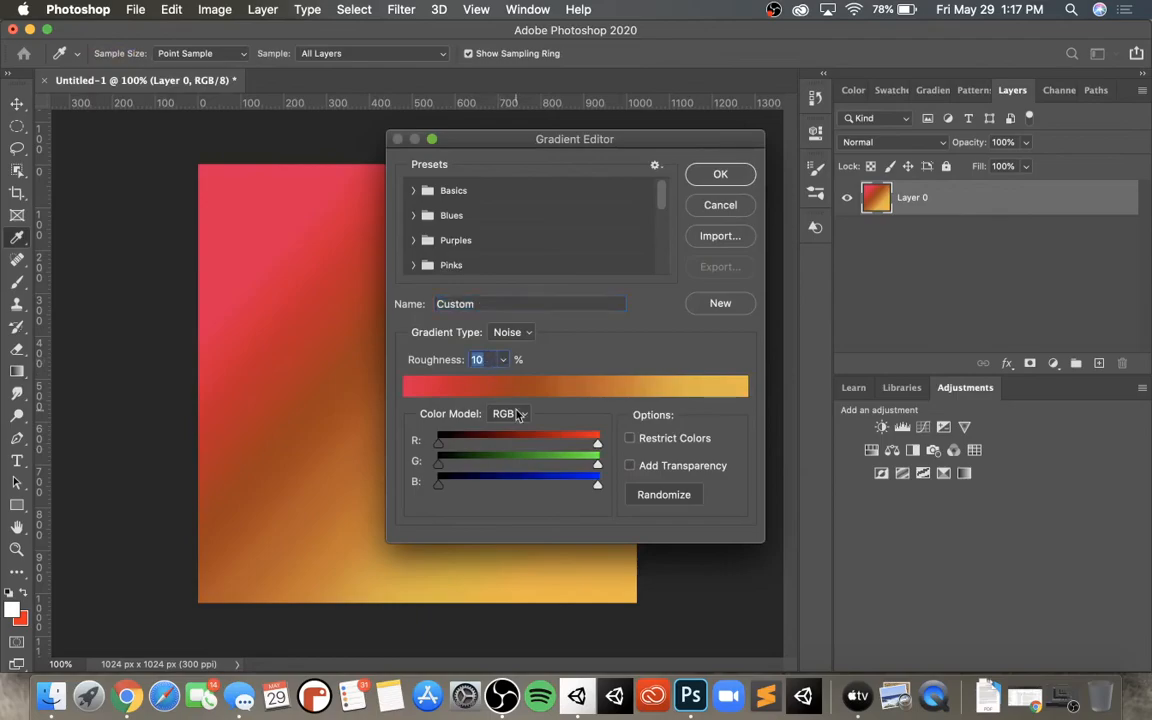
pyautogui.write('50')
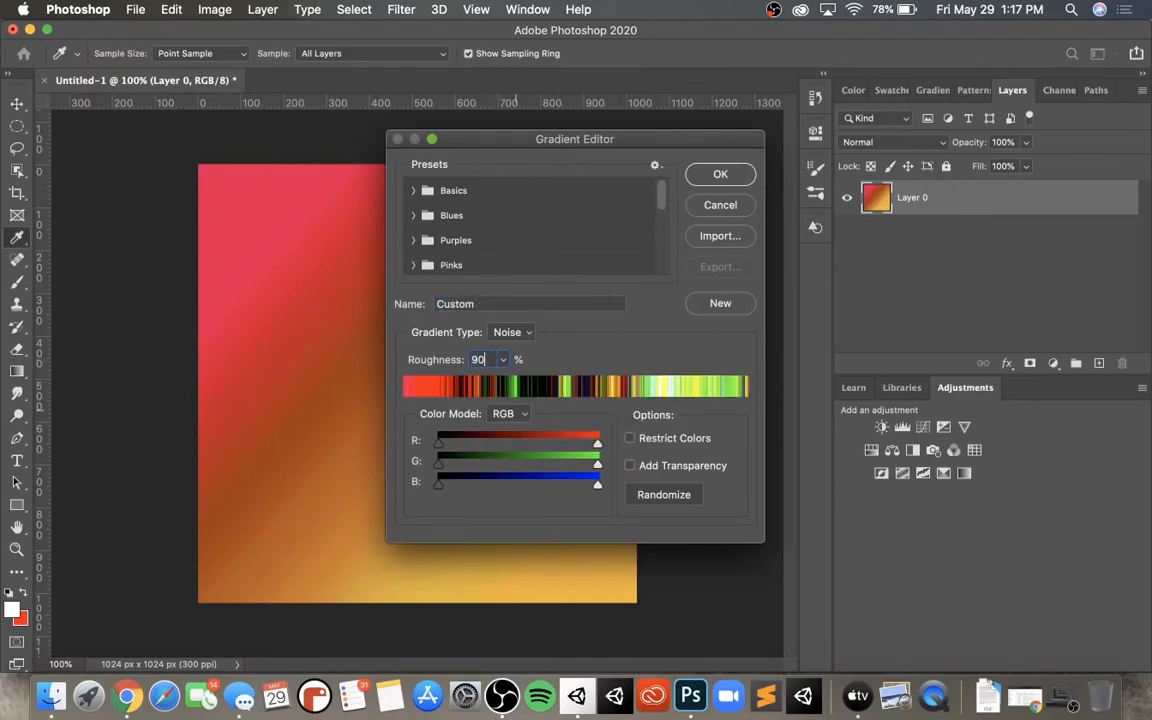
pyautogui.press('Return')
pyautogui.moveTo(393, 330); pyautogui.dragTo(650, 634)
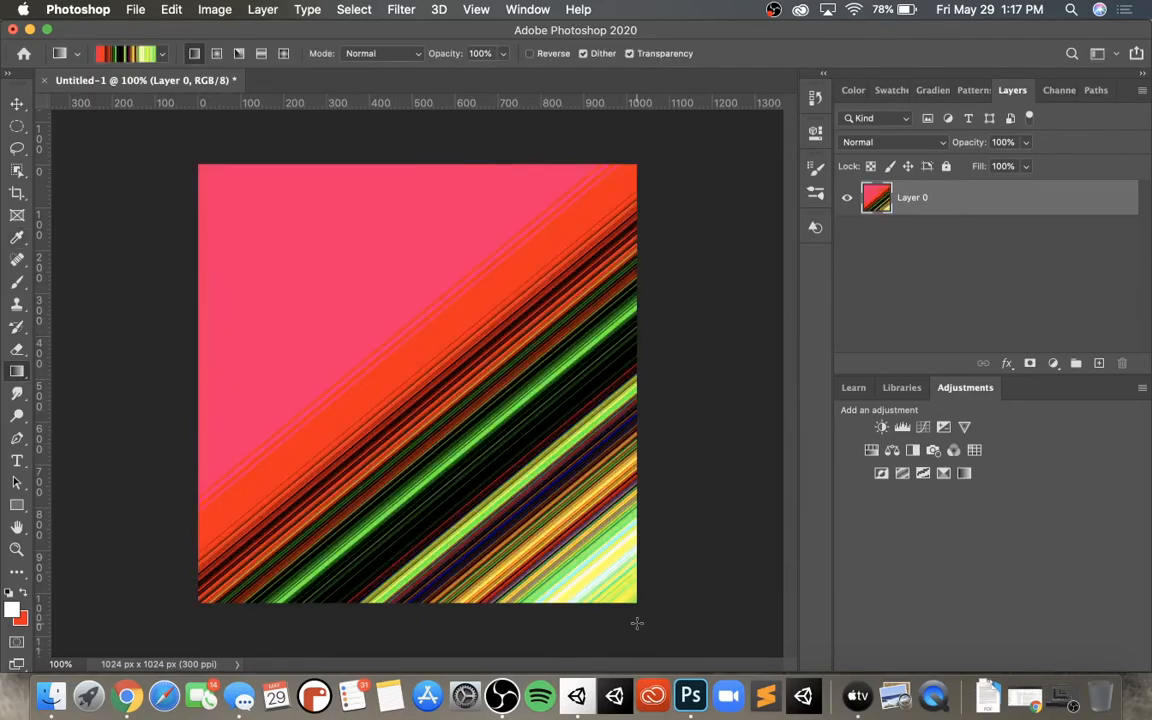
pyautogui.moveTo(276, 267); pyautogui.dragTo(453, 448)
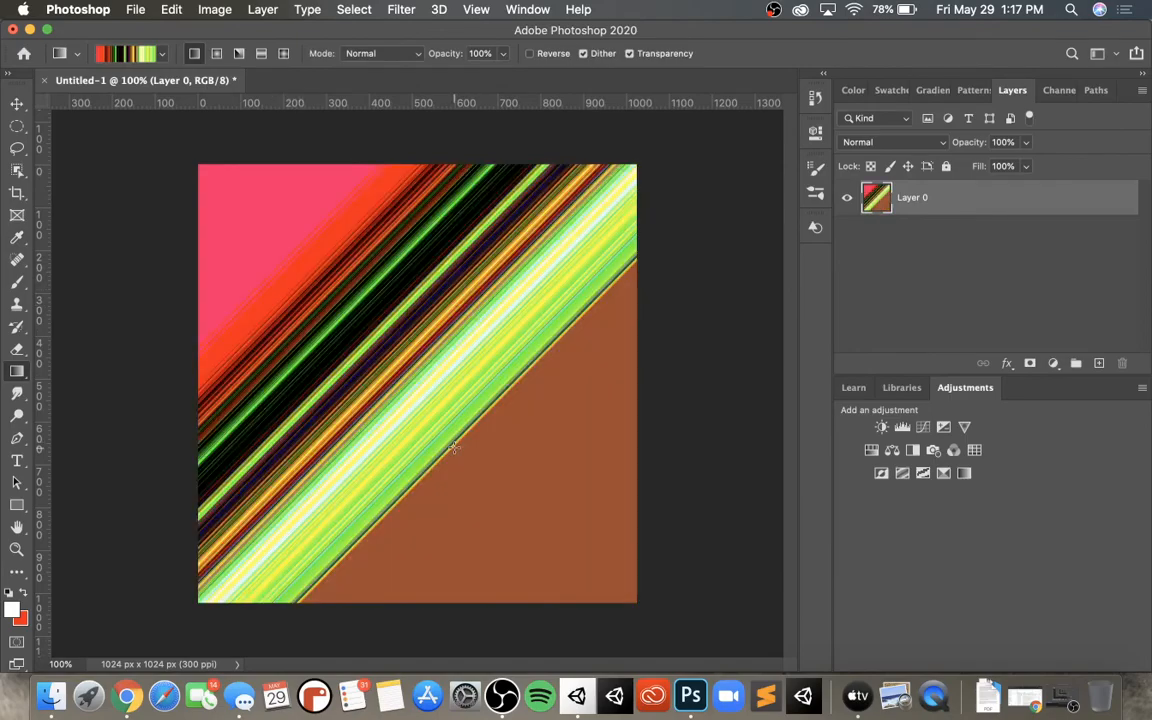